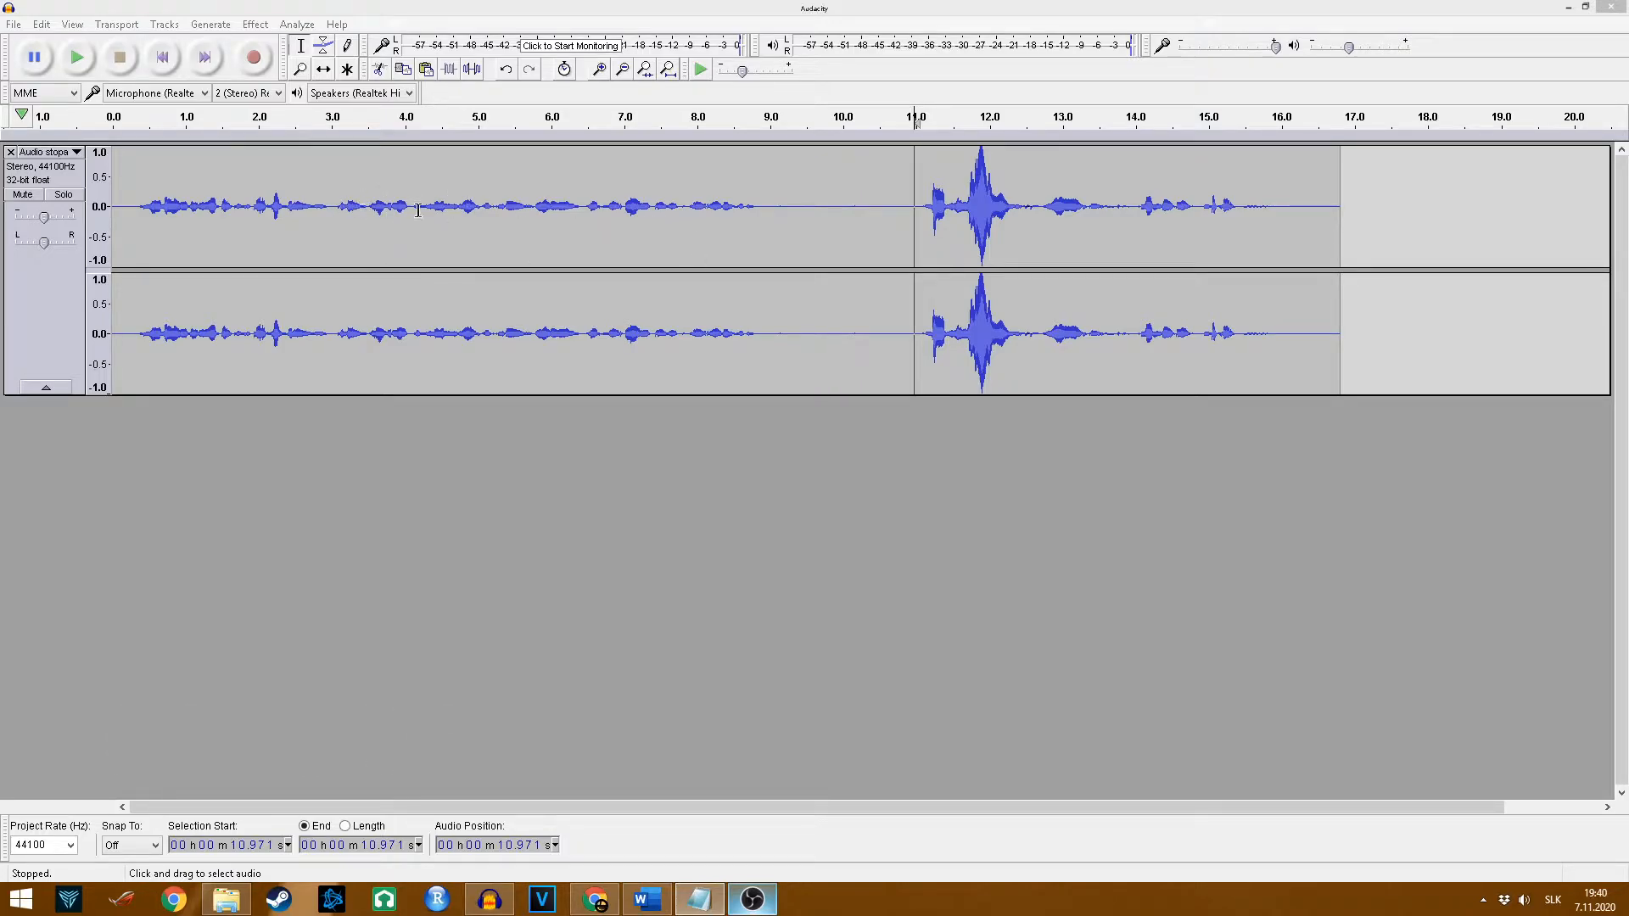
# Step: Try lowering and raising the volume of the whole track with its gain control
pyautogui.click(283, 216)
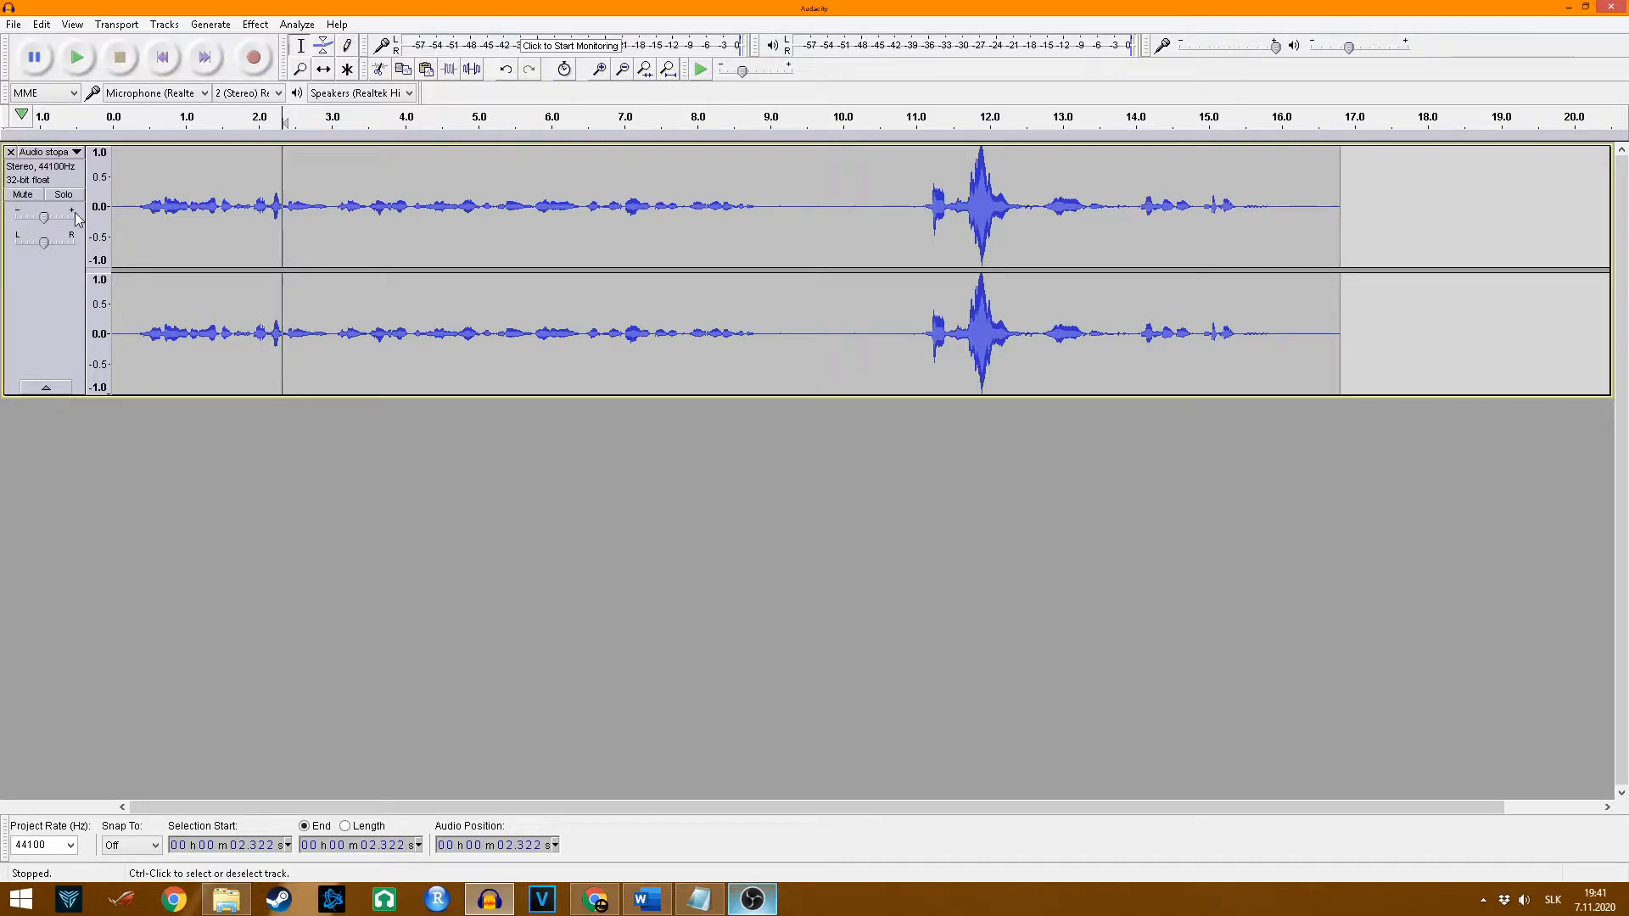
pyautogui.moveTo(44, 217)
pyautogui.mouseDown()
pyautogui.moveTo(68, 223)
pyautogui.moveTo(20, 222)
pyautogui.mouseUp()
pyautogui.moveTo(33, 221)
pyautogui.moveTo(33, 220); pyautogui.dragTo(56, 226)
pyautogui.moveTo(44, 218)
pyautogui.moveTo(44, 217); pyautogui.dragTo(58, 219)
pyautogui.moveTo(51, 219); pyautogui.dragTo(55, 219)
pyautogui.moveTo(59, 217); pyautogui.dragTo(52, 216)
# Step: Select the quiet speech from about 0.3 to 8.9 s and open the Amplify effect for it
pyautogui.moveTo(134, 202); pyautogui.dragTo(758, 205)
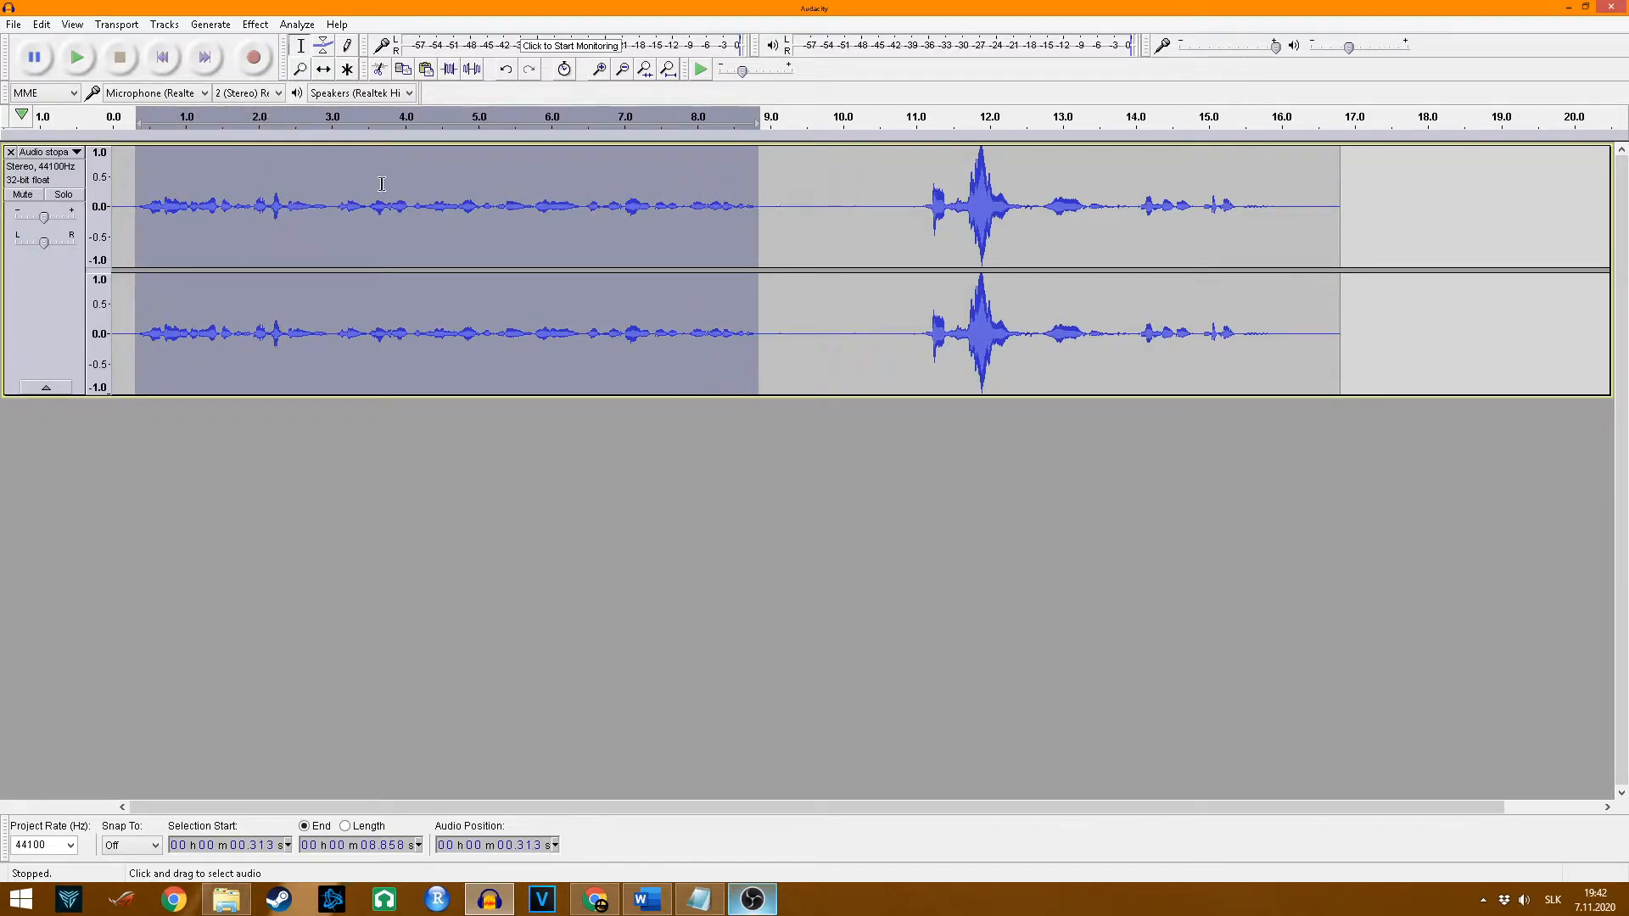
pyautogui.click(255, 24)
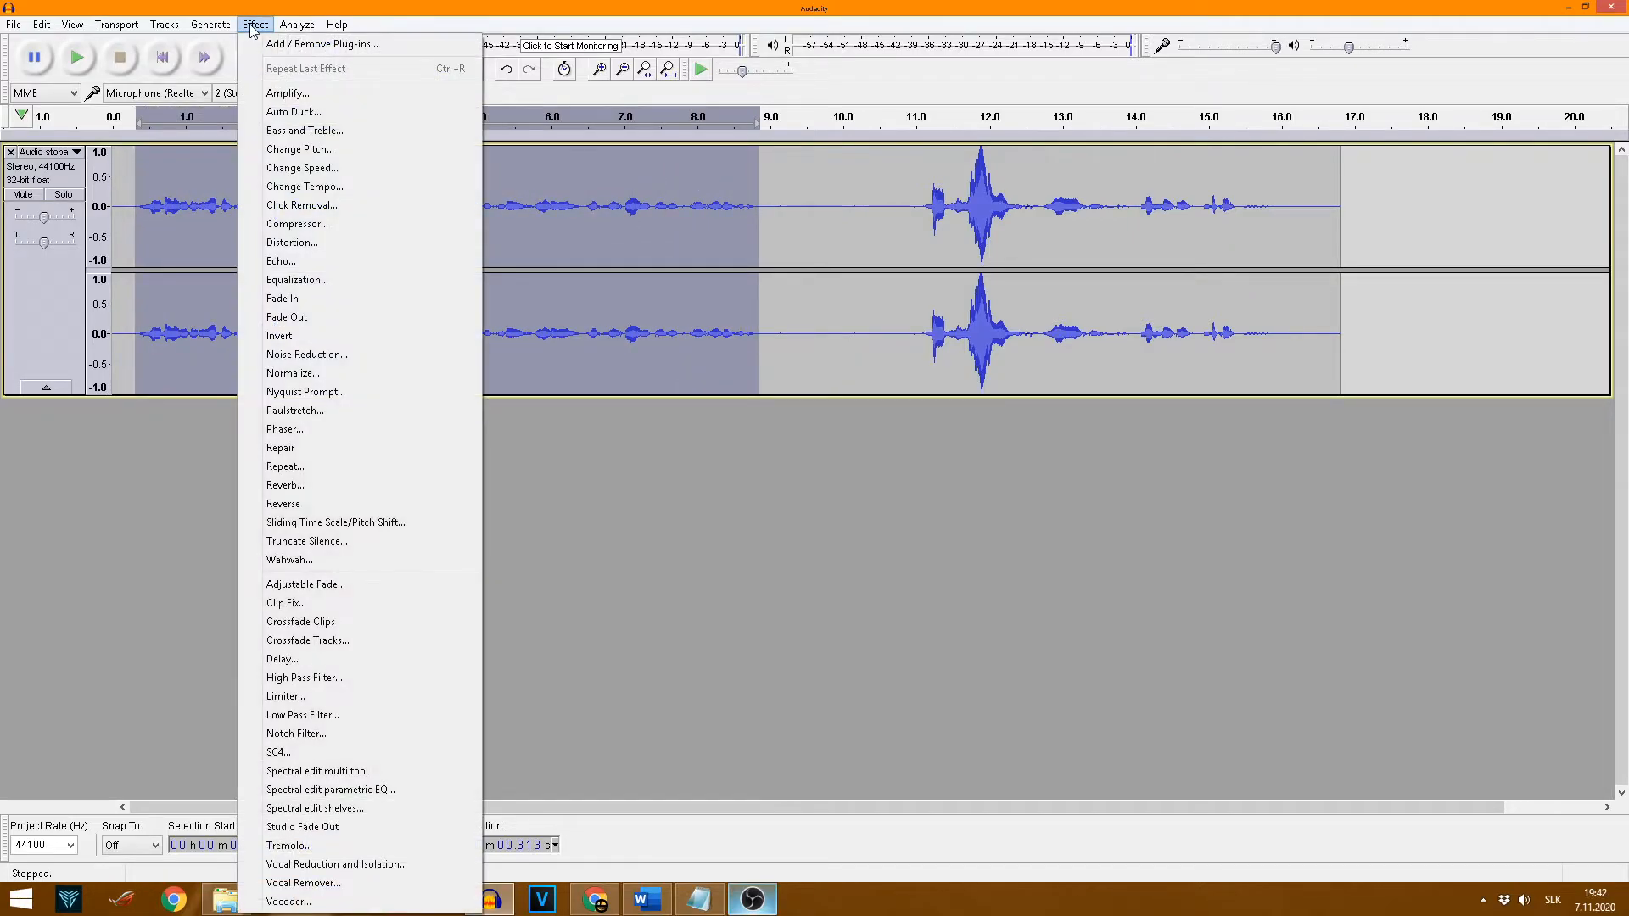
pyautogui.click(284, 93)
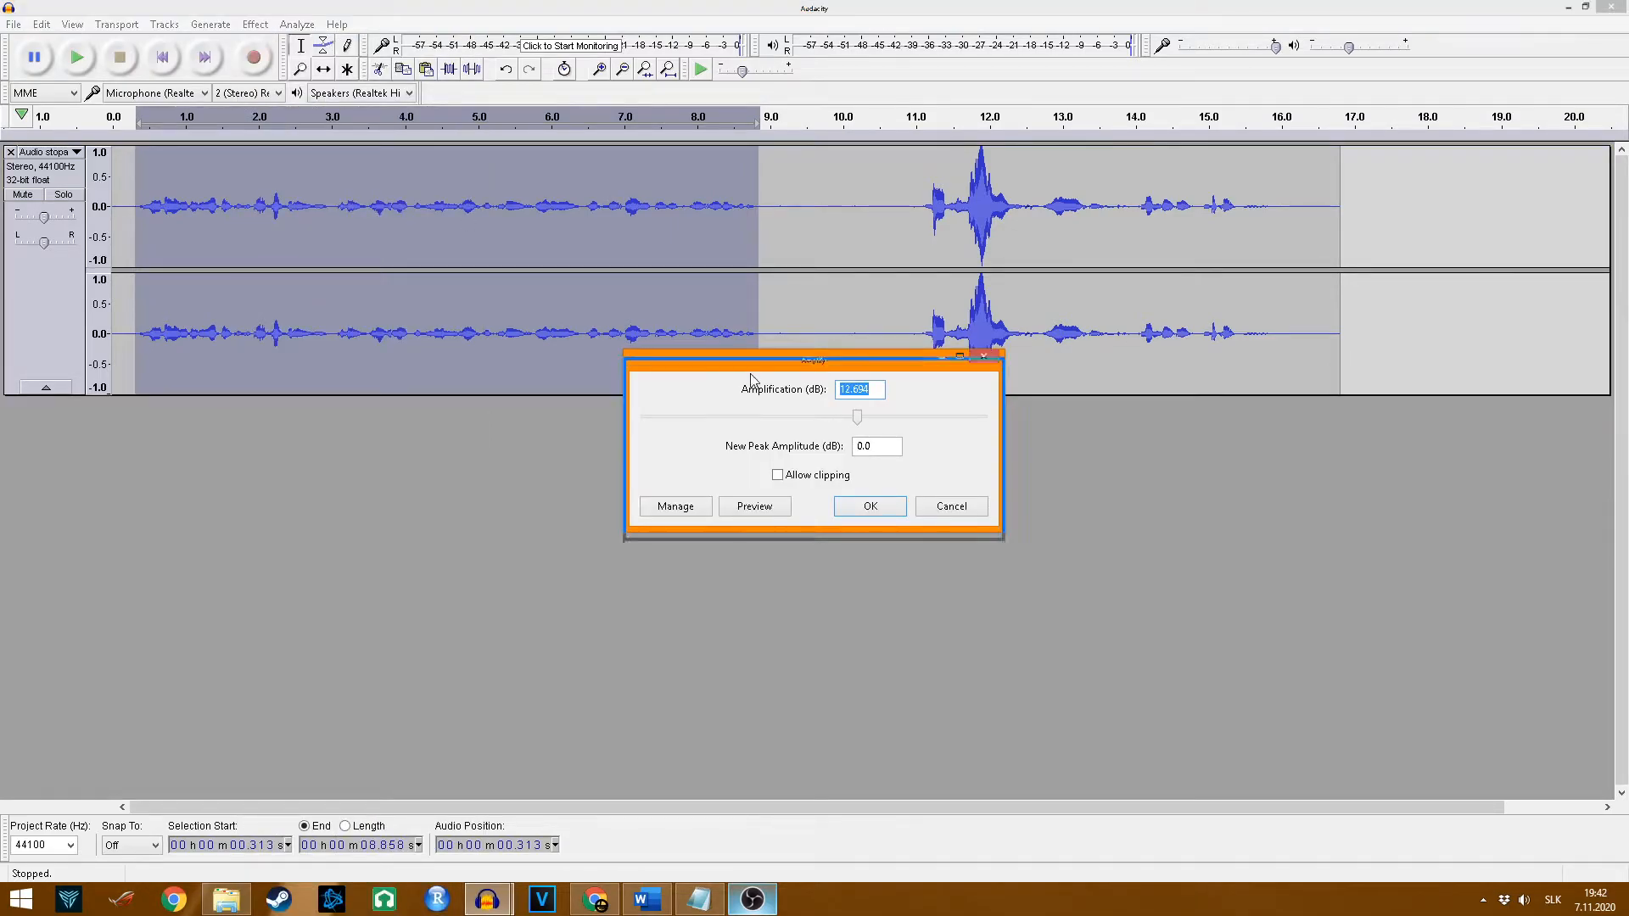
pyautogui.moveTo(752, 363); pyautogui.dragTo(755, 387)
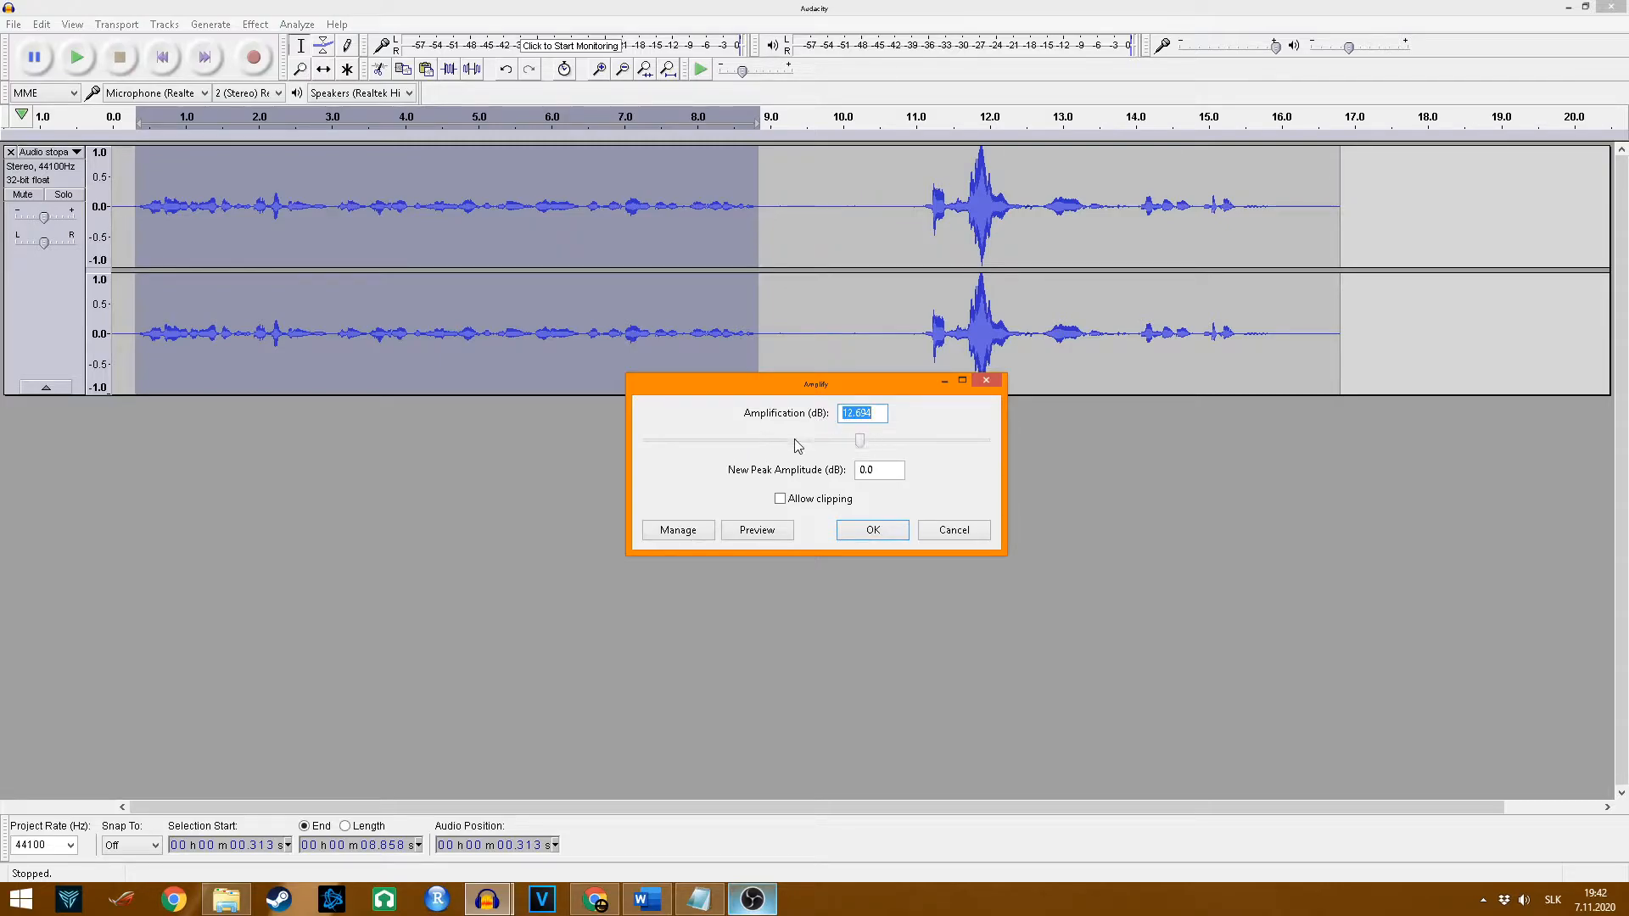
# Step: Try amplification values of 18.6, 7.8 and 0 dB in the Amplify settings and compare the new peak amplitude
pyautogui.click(859, 442)
pyautogui.moveTo(860, 441); pyautogui.dragTo(878, 441)
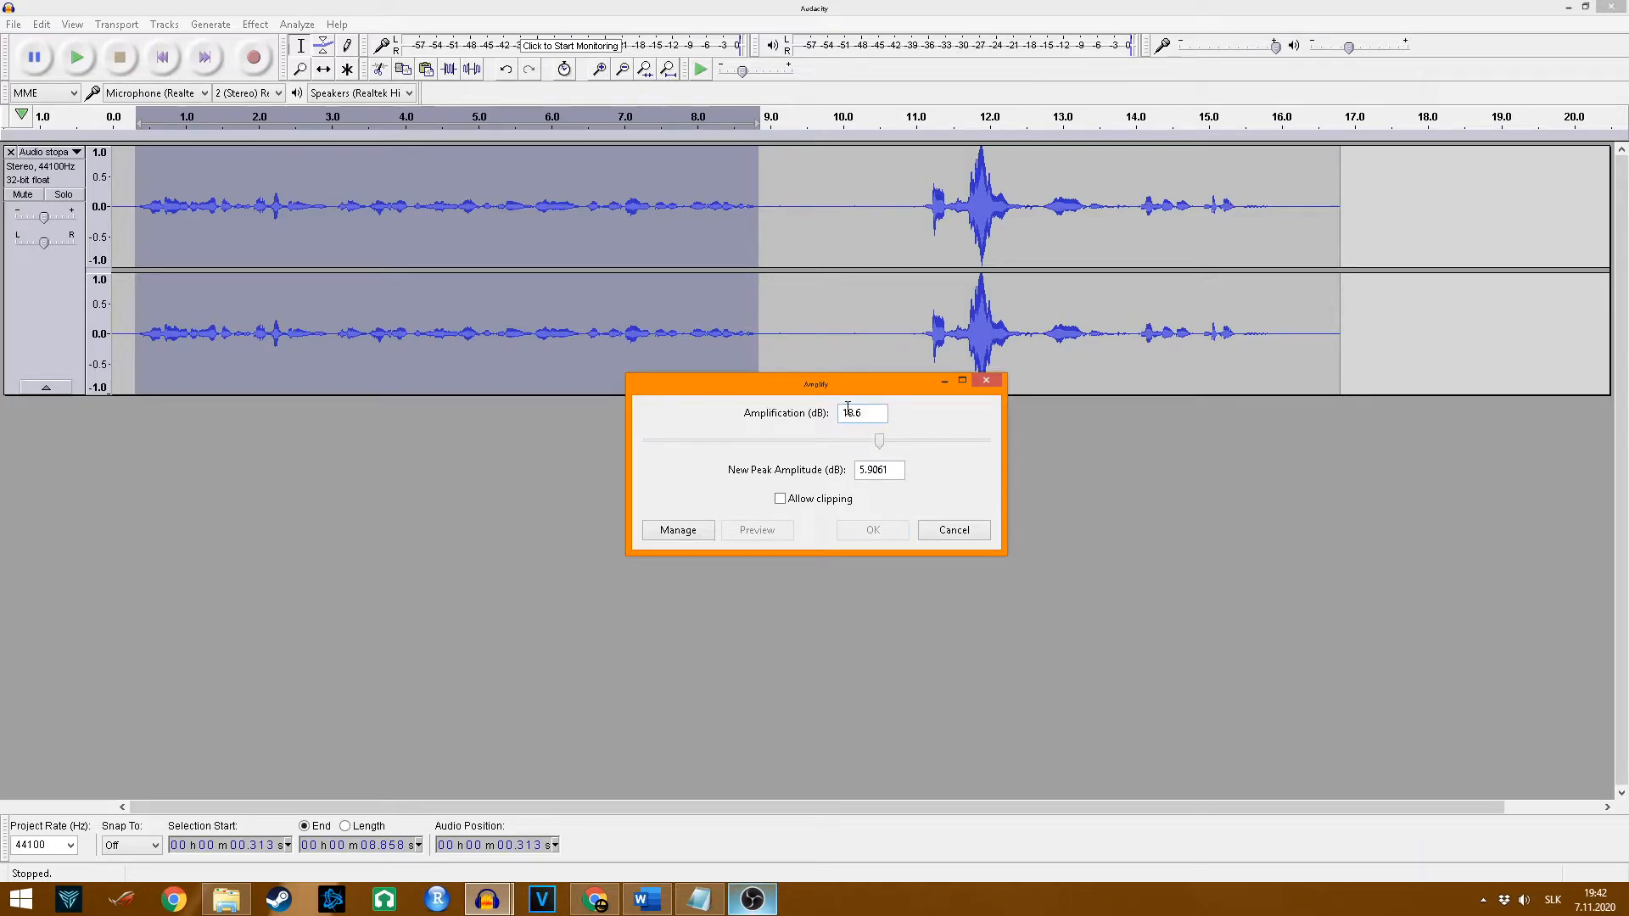
pyautogui.moveTo(879, 441); pyautogui.dragTo(797, 442)
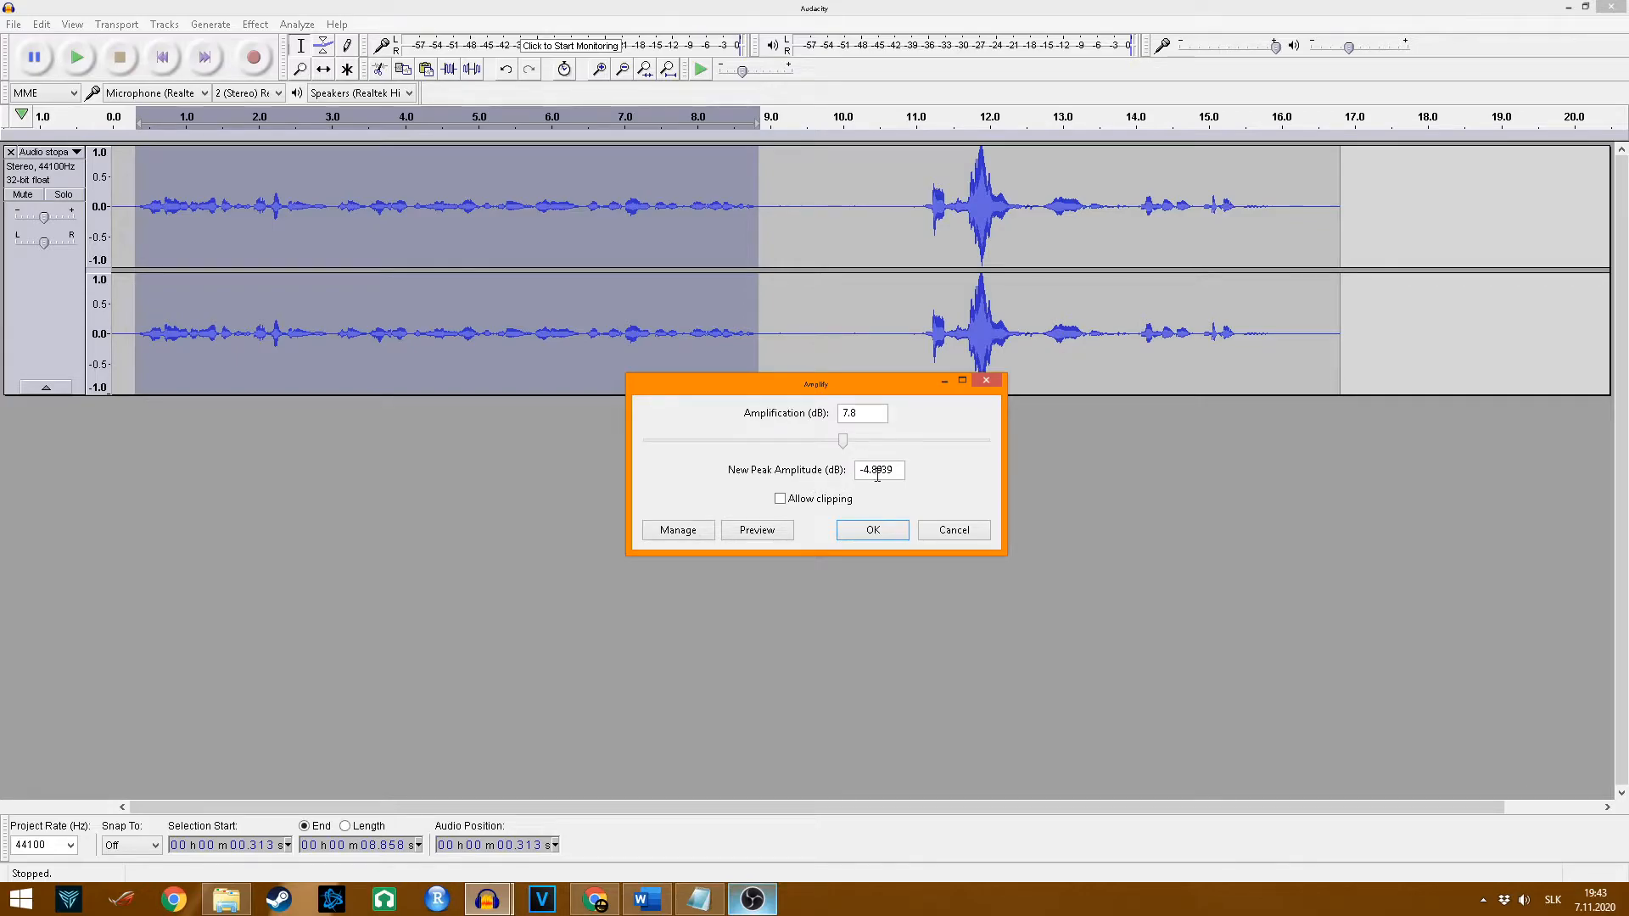
pyautogui.moveTo(844, 440); pyautogui.dragTo(815, 441)
pyautogui.doubleClick(857, 416)
pyautogui.write('0')
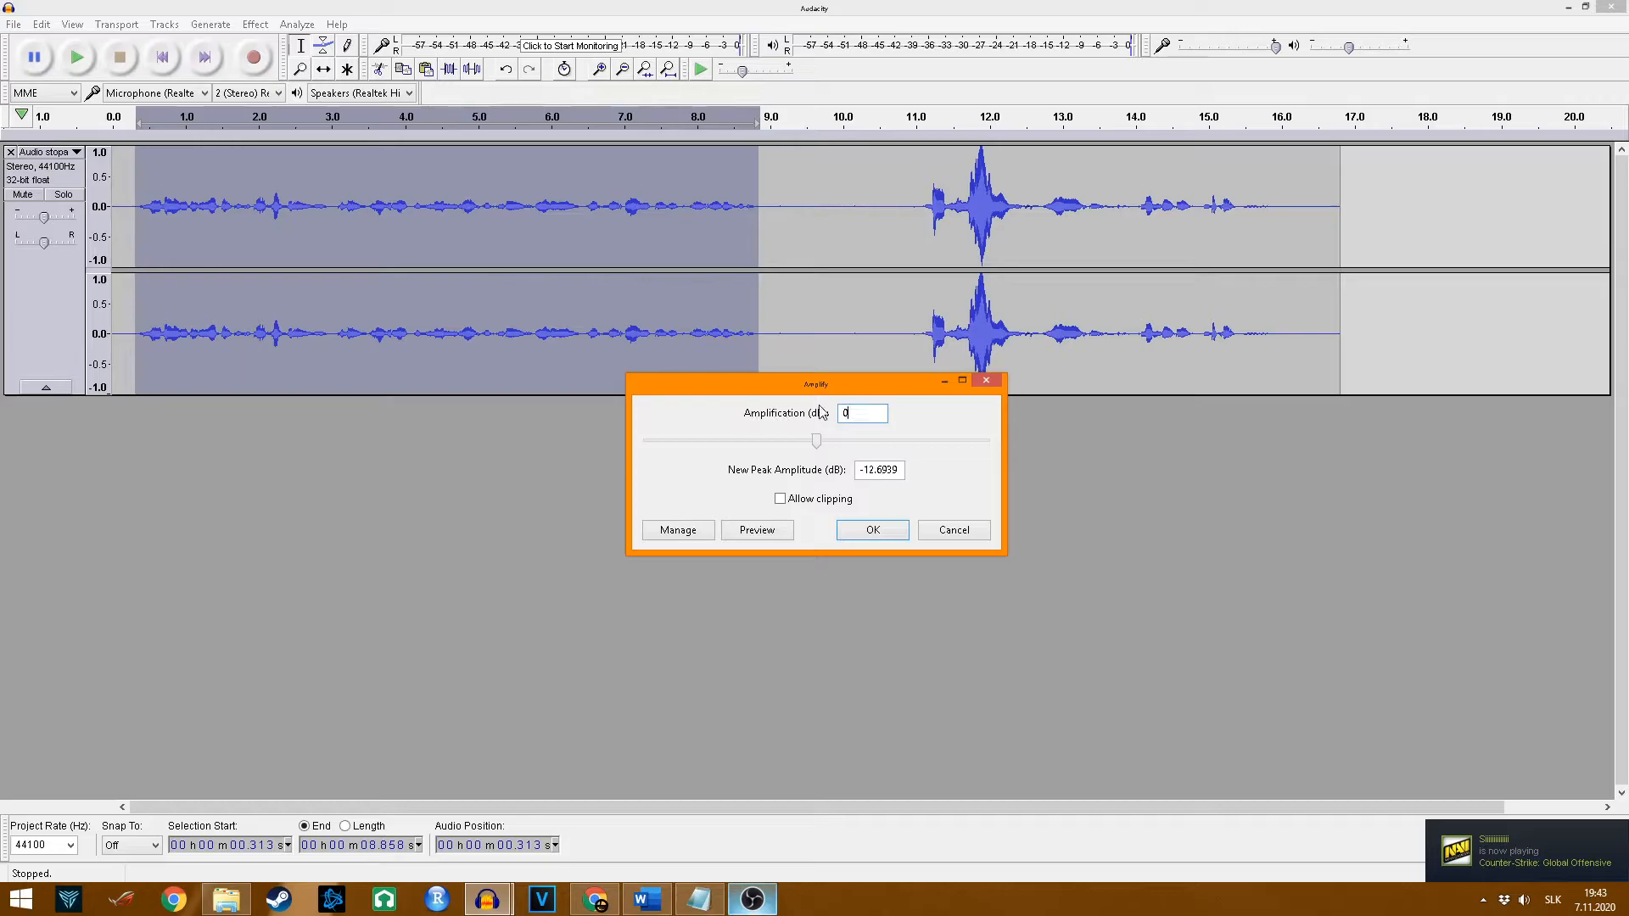
pyautogui.click(898, 470)
pyautogui.moveTo(904, 472); pyautogui.dragTo(857, 472)
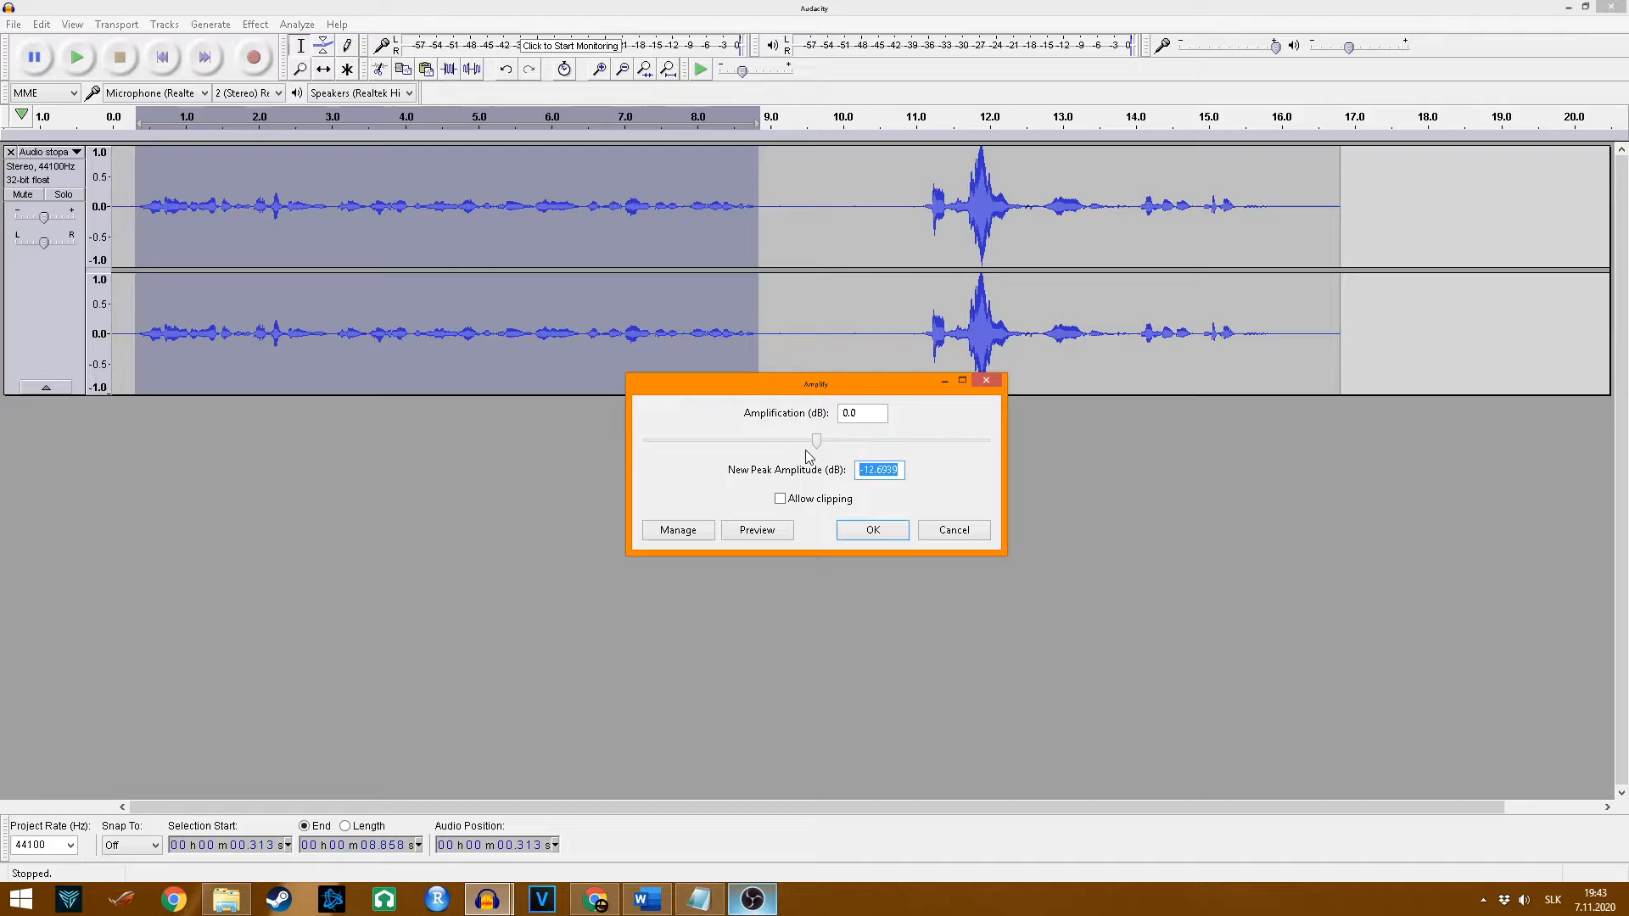
# Step: Set the amplification to 12.69 dB and apply it to the selected speech
pyautogui.click(876, 472)
pyautogui.doubleClick(883, 414)
pyautogui.write('12.69')
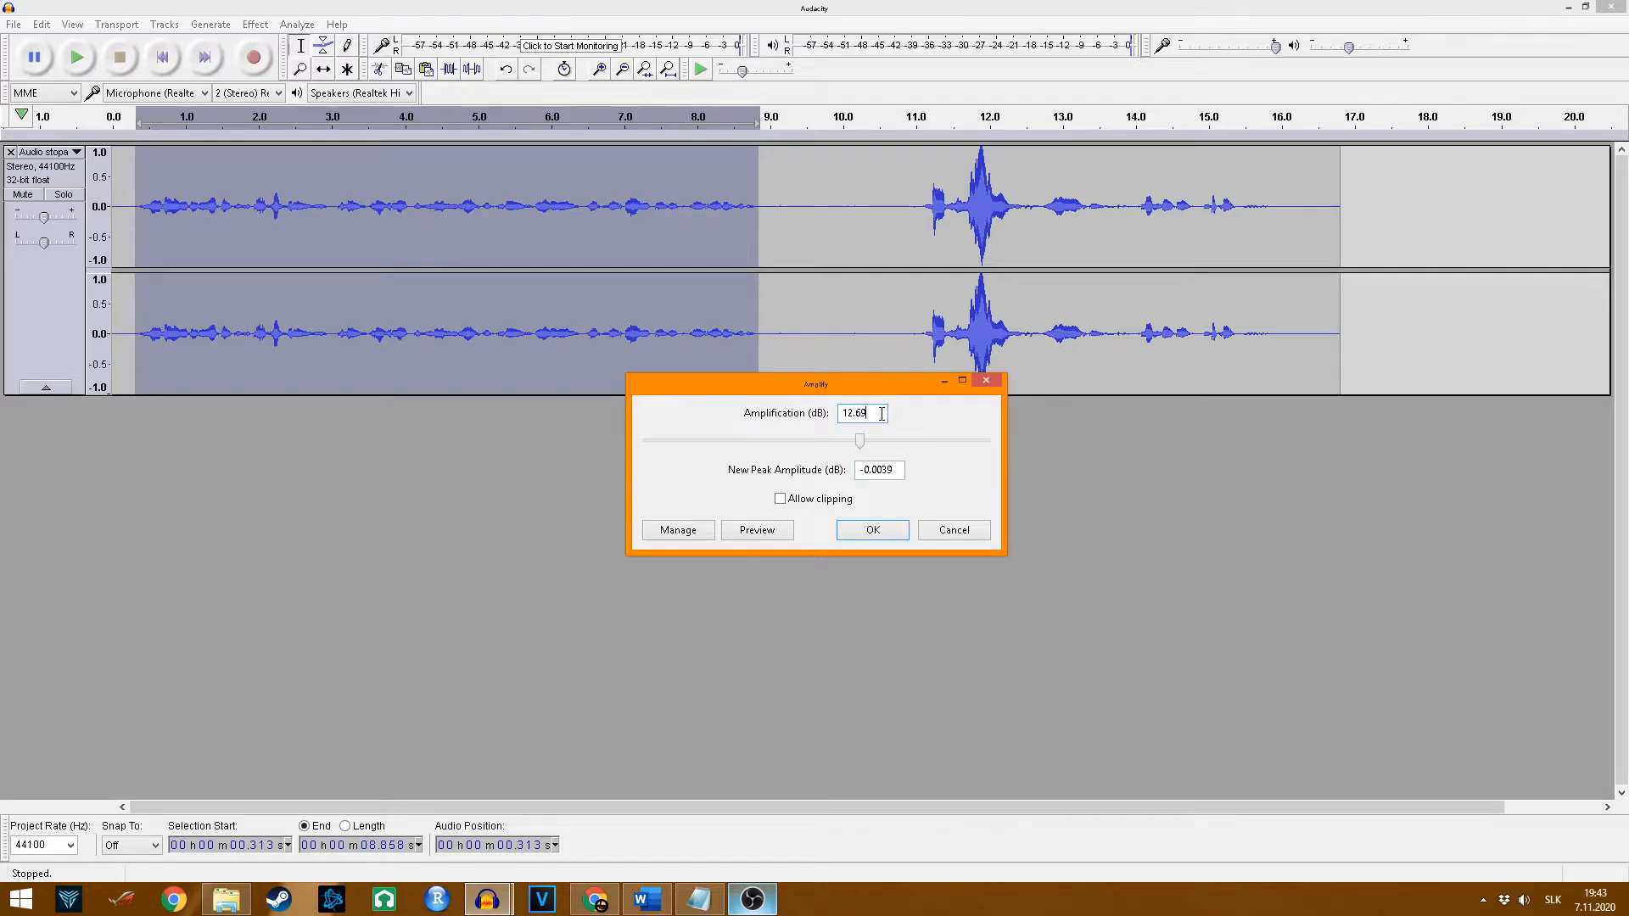
pyautogui.moveTo(867, 415); pyautogui.dragTo(839, 419)
pyautogui.click(873, 530)
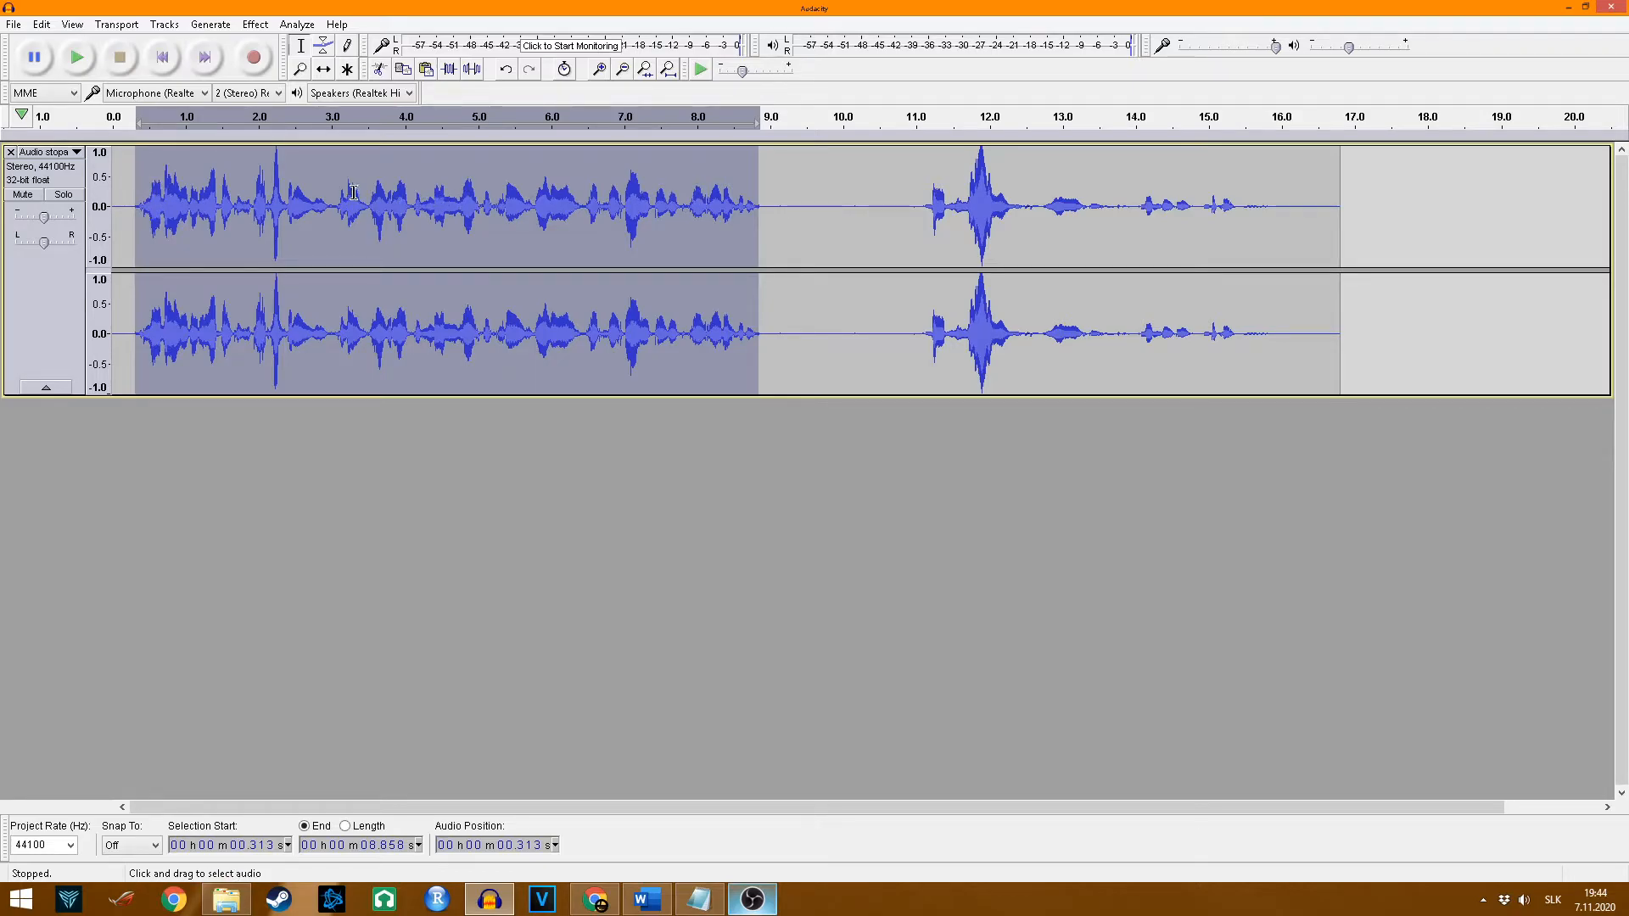
# Step: Check the Amplify settings for the boosted speech, close them without applying, and undo the amplification
pyautogui.click(256, 24)
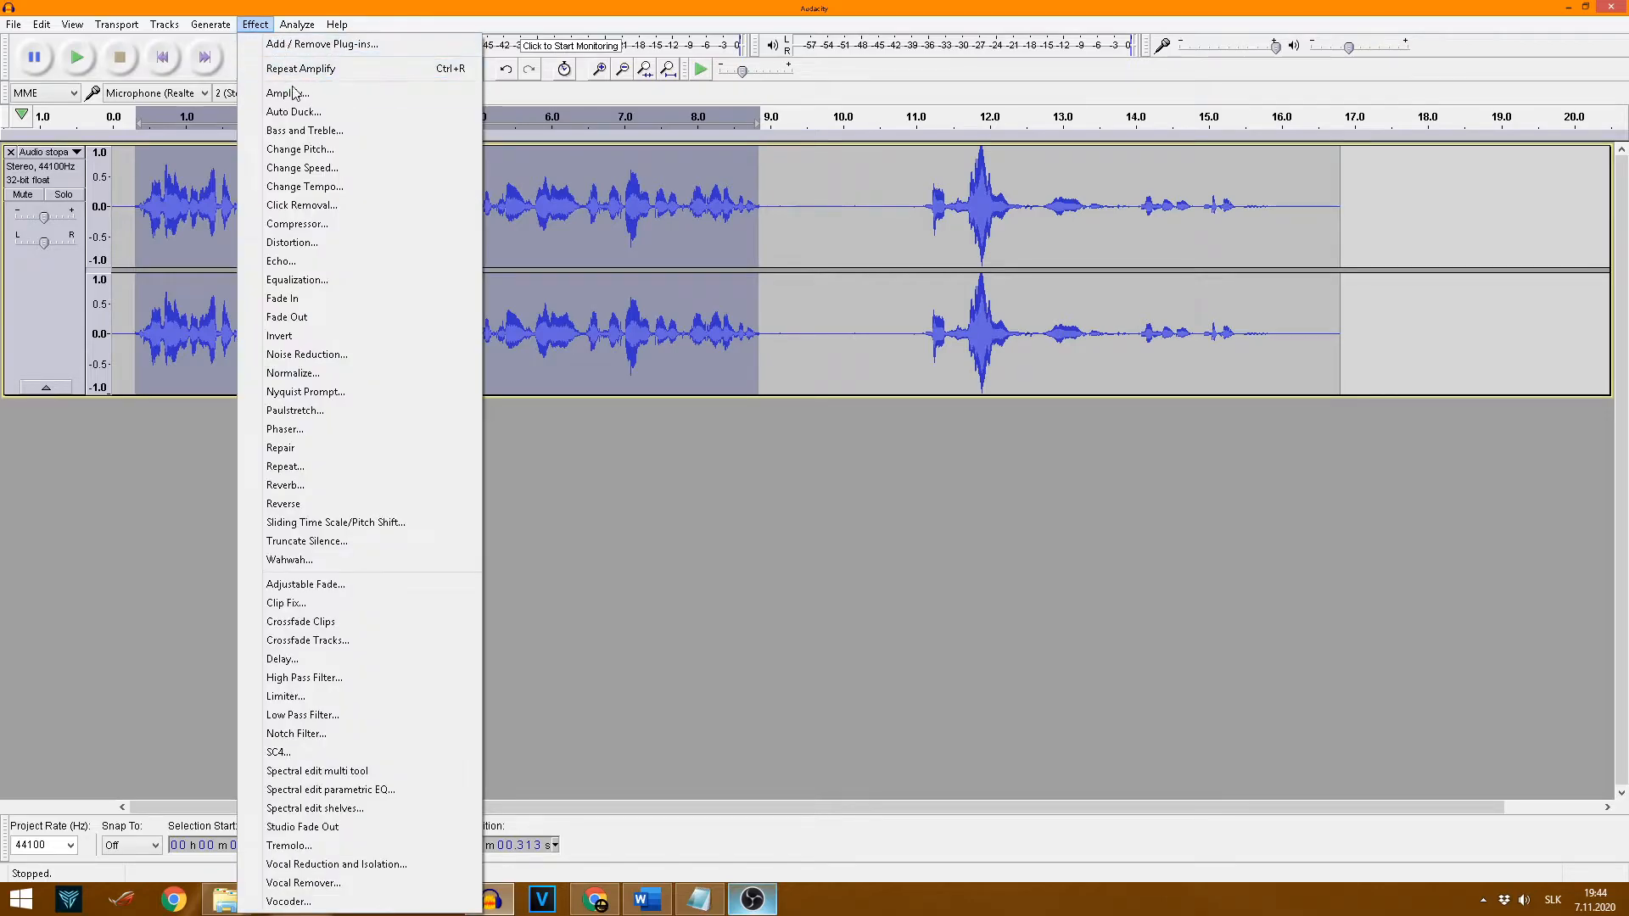
pyautogui.click(289, 93)
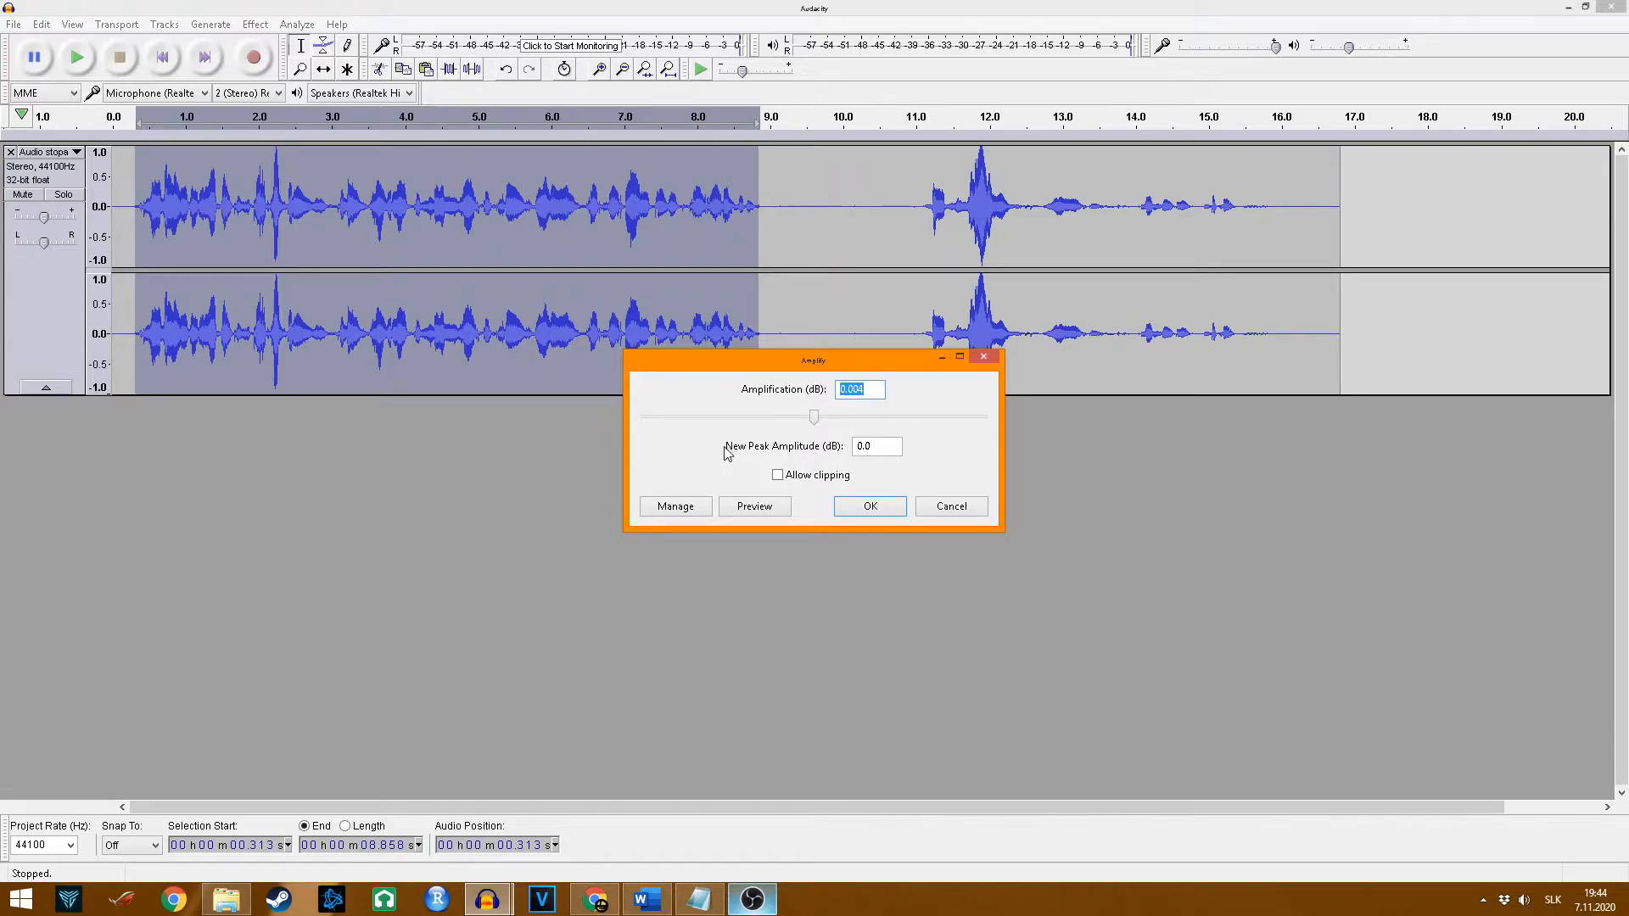
pyautogui.click(984, 358)
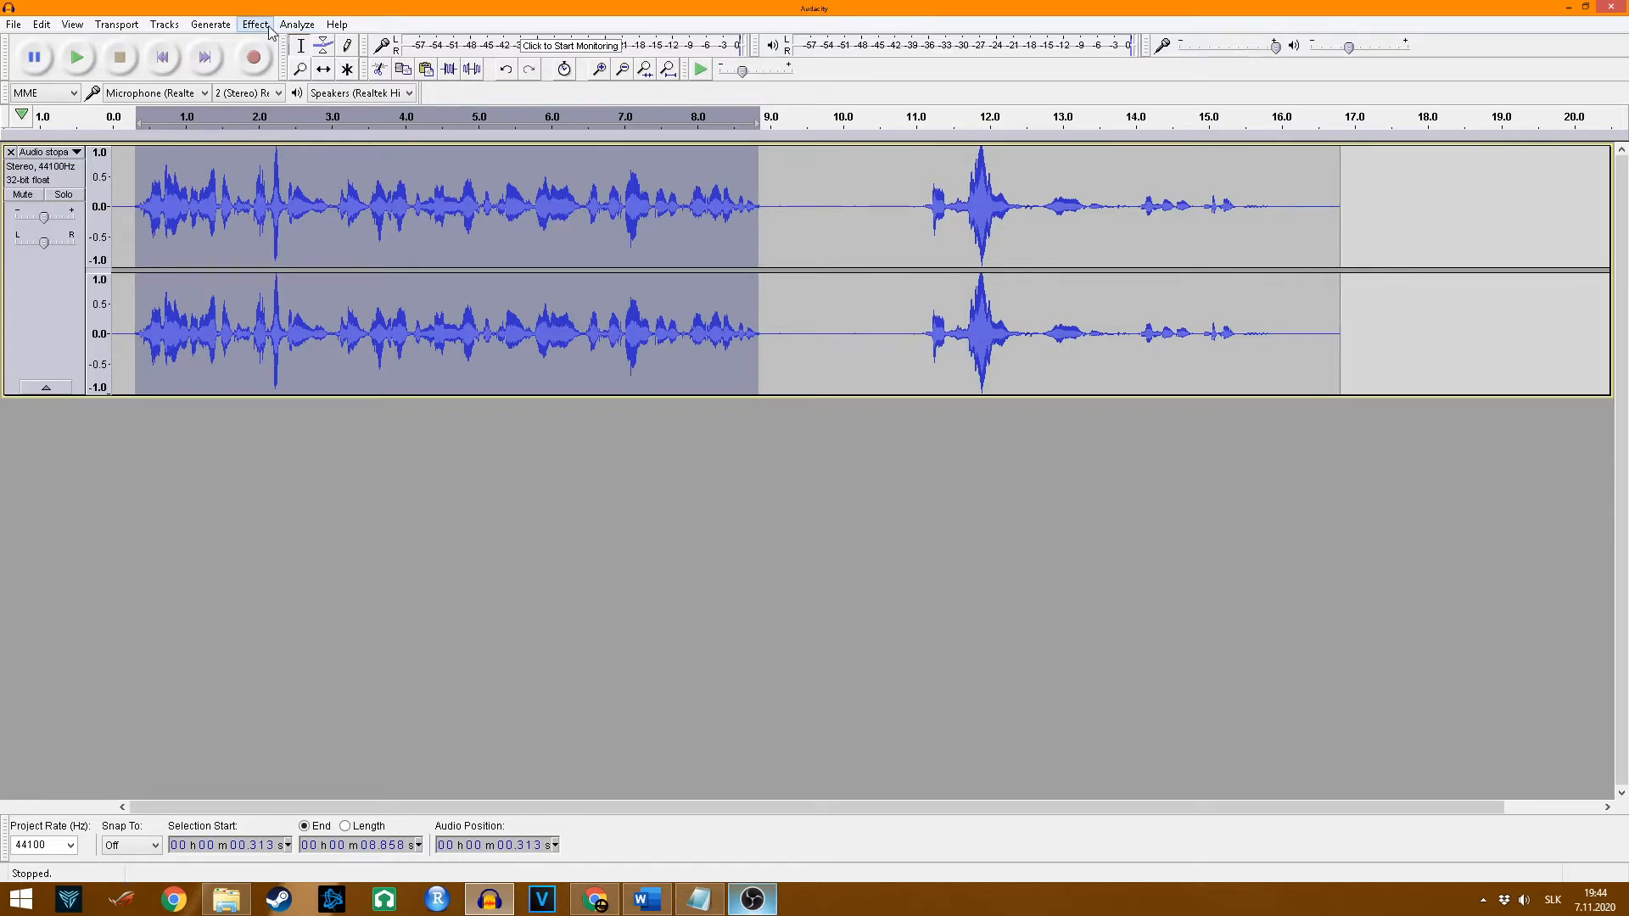
pyautogui.click(313, 204)
pyautogui.hotkey('ctrl', 'z')
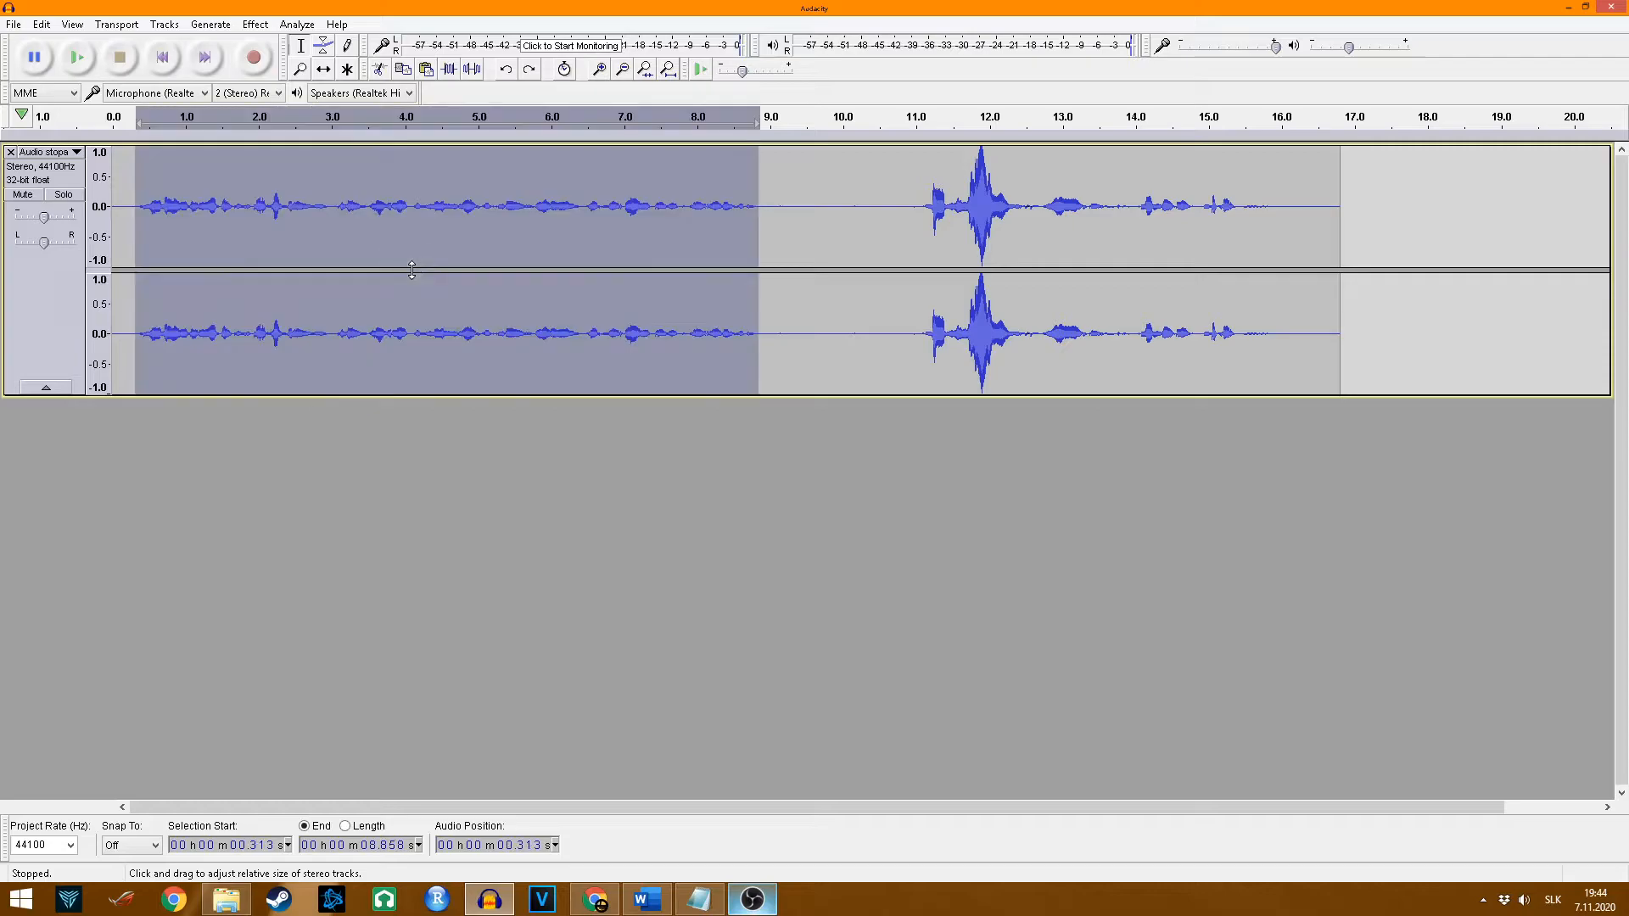
# Step: Amplify the speech from about 0.3 to 9 s by 26.4 dB with clipping allowed
pyautogui.click(256, 24)
pyautogui.click(297, 67)
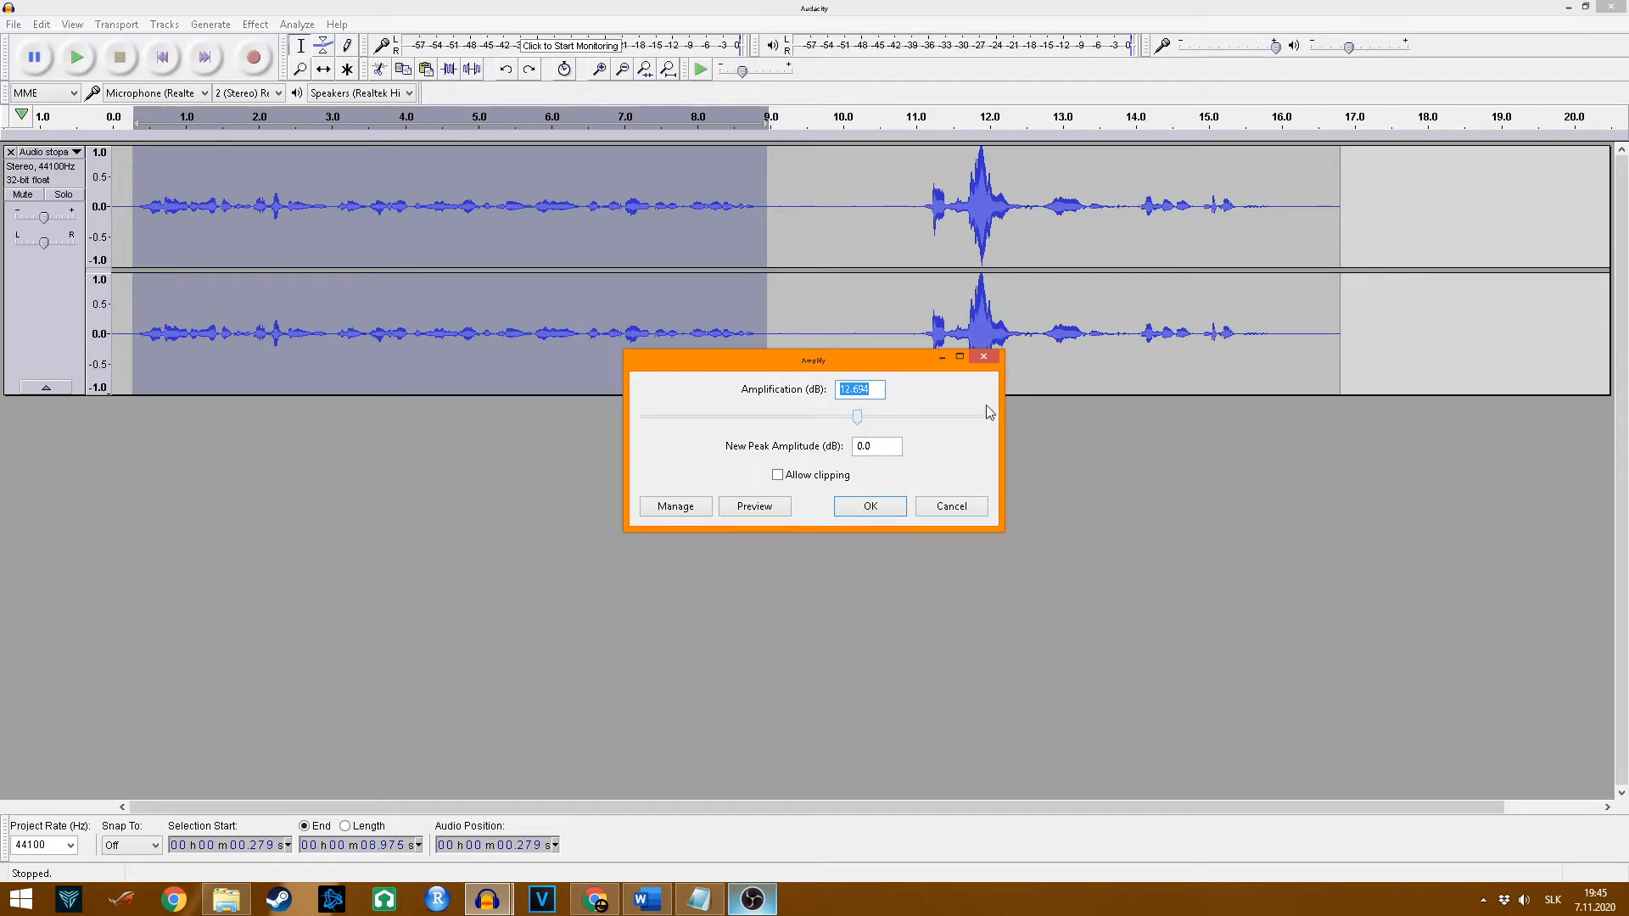
pyautogui.moveTo(860, 417); pyautogui.dragTo(867, 420)
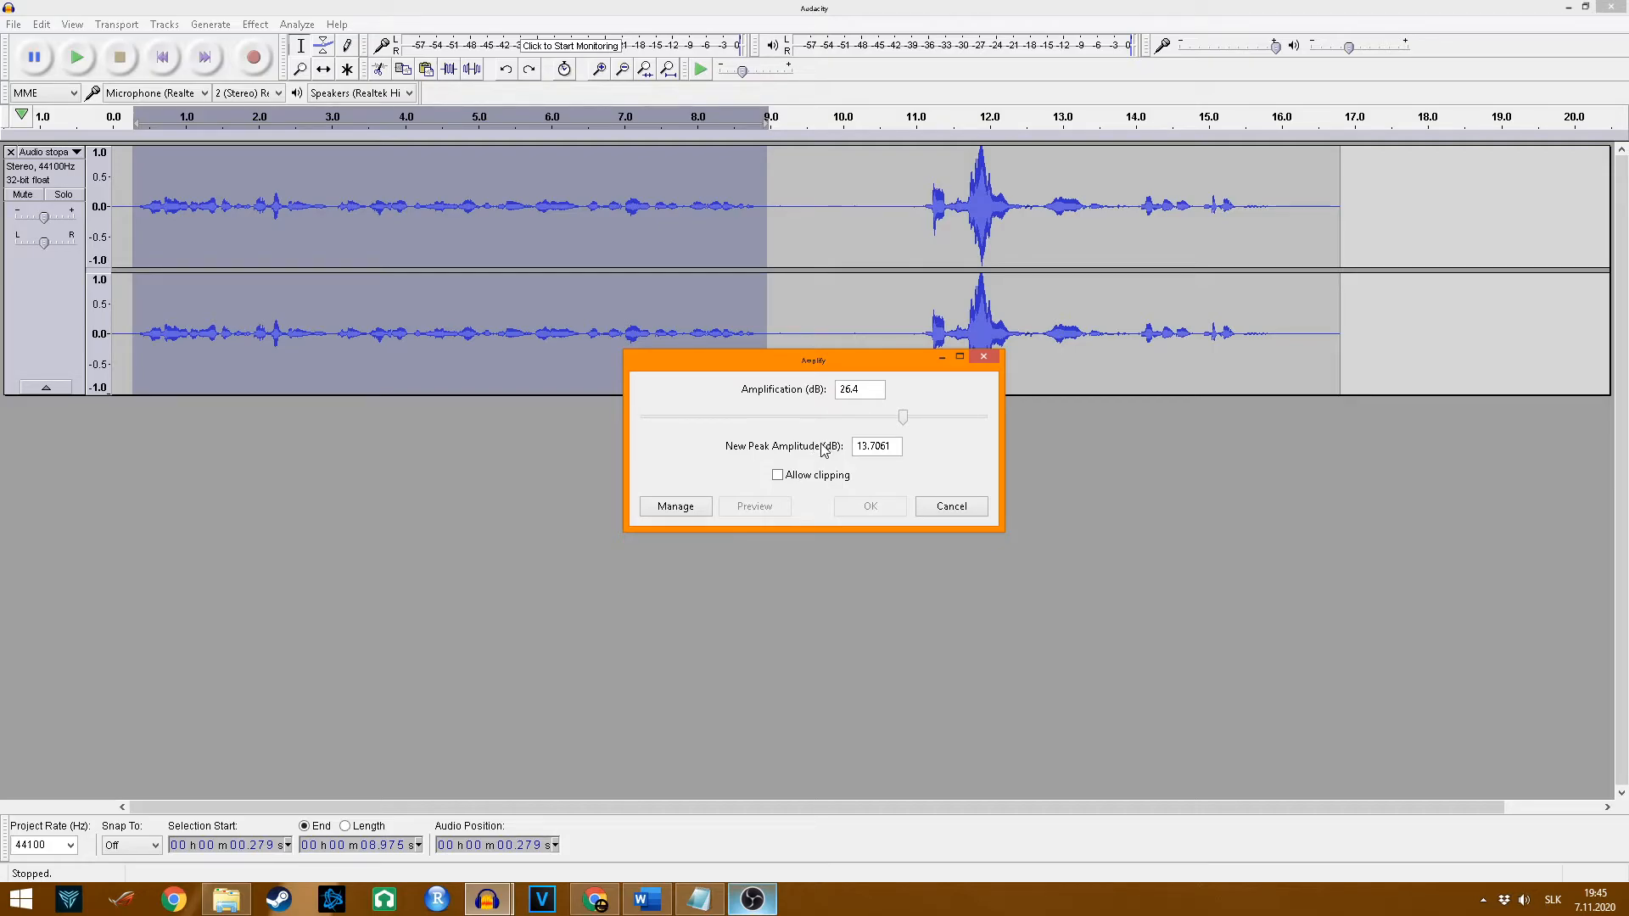
pyautogui.click(779, 477)
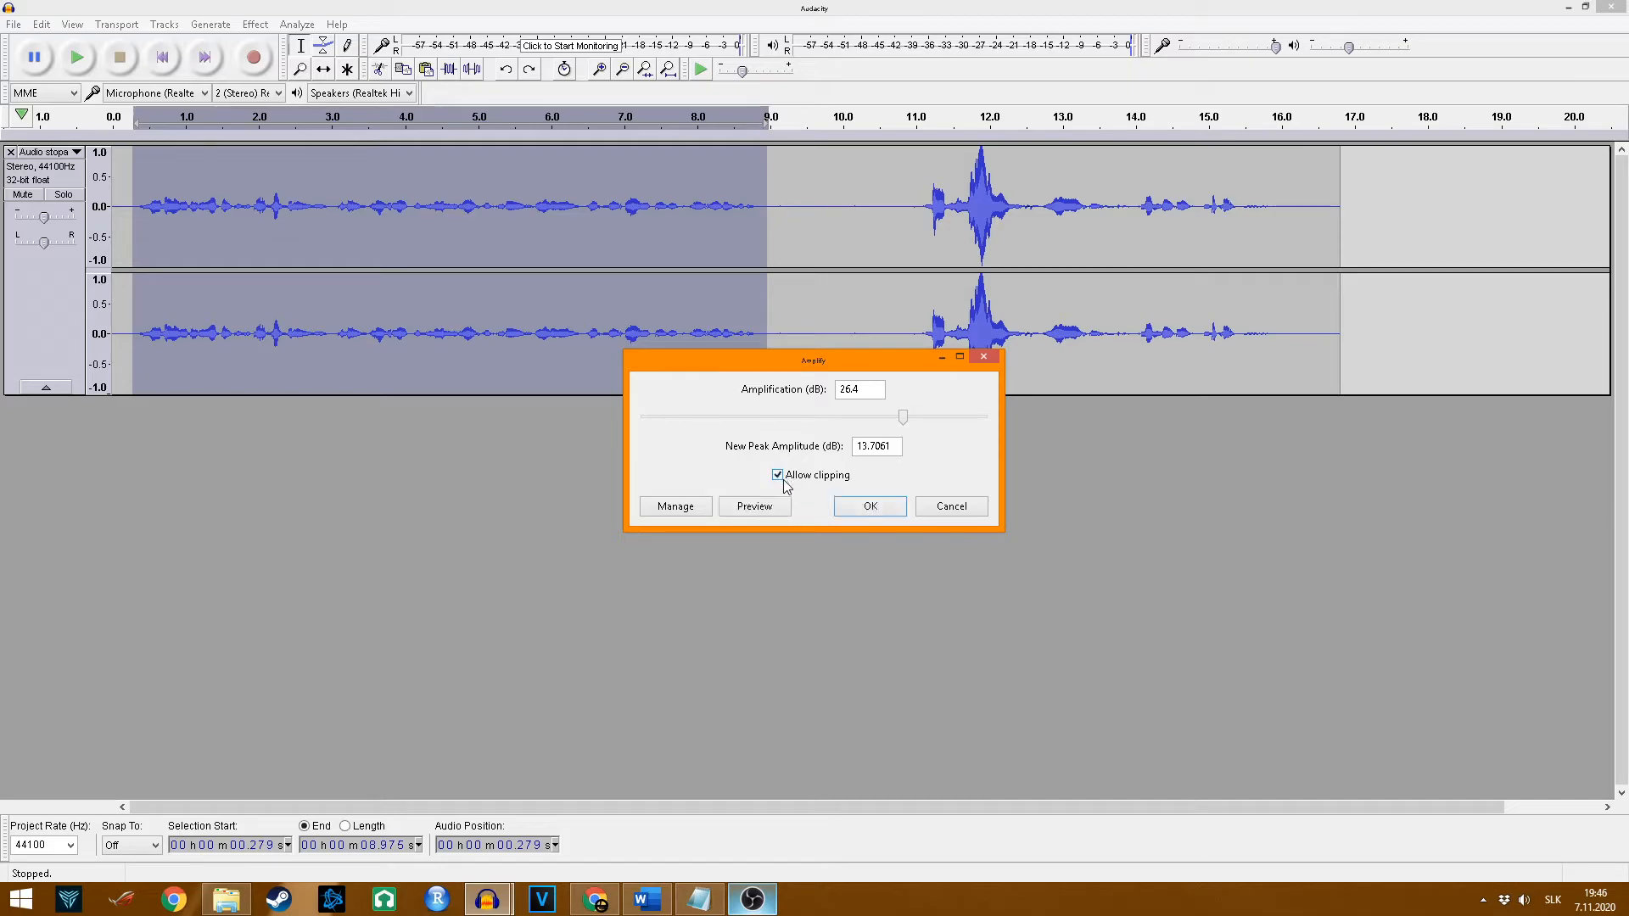
pyautogui.click(869, 507)
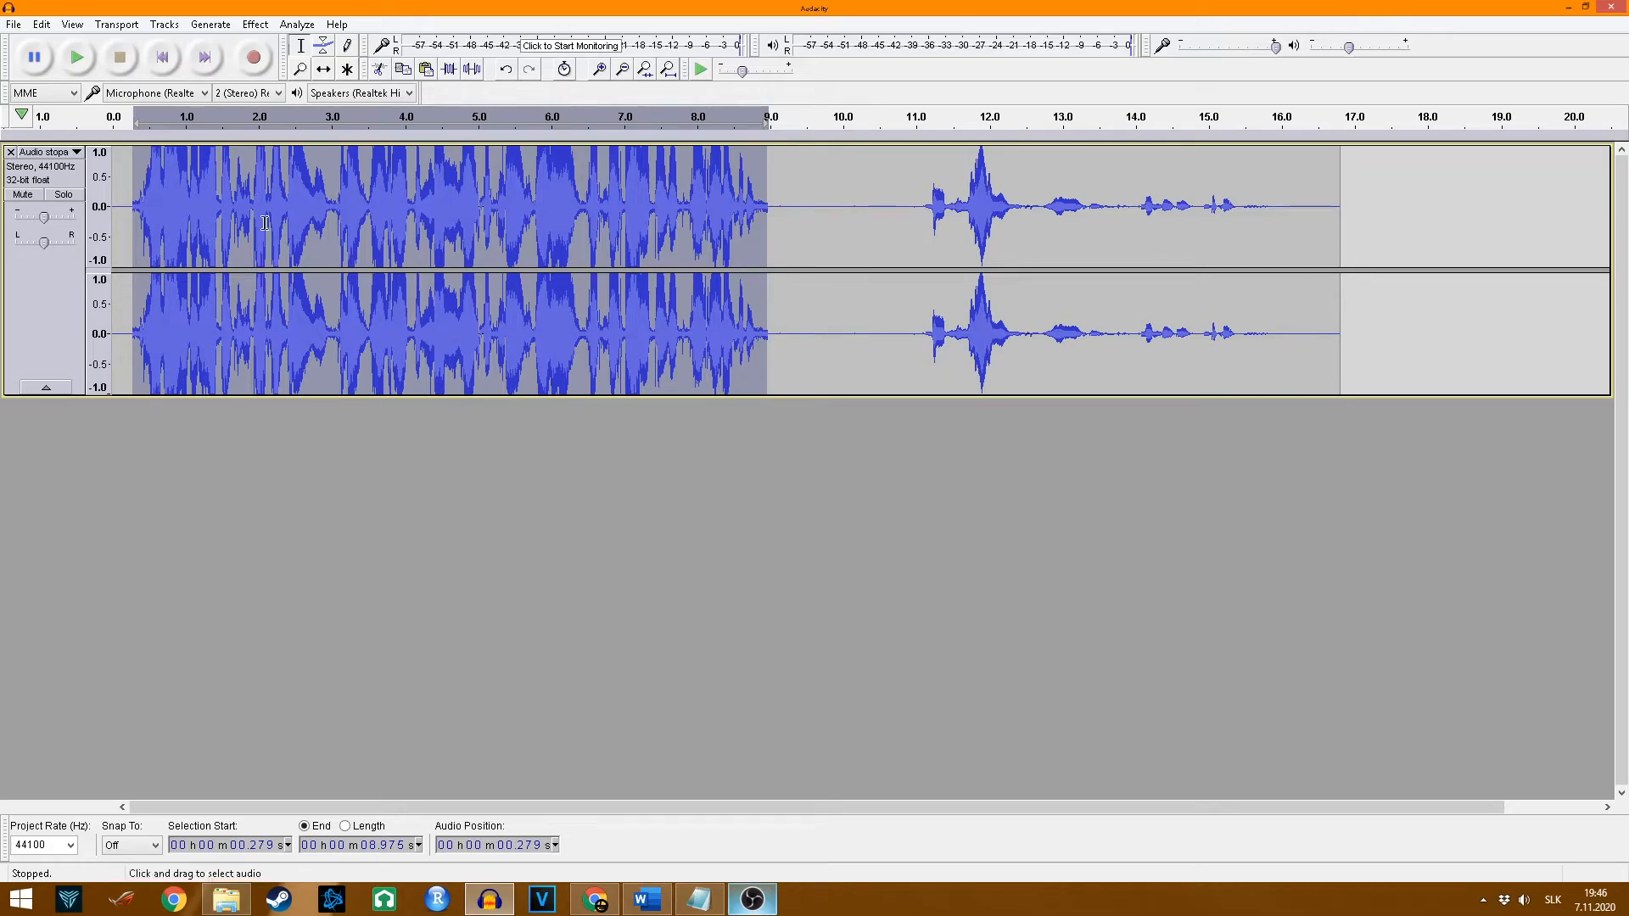
# Step: Inspect the clipped speech waveform and undo the 26.4 dB amplification
pyautogui.click(142, 171)
pyautogui.moveTo(136, 171); pyautogui.dragTo(742, 204)
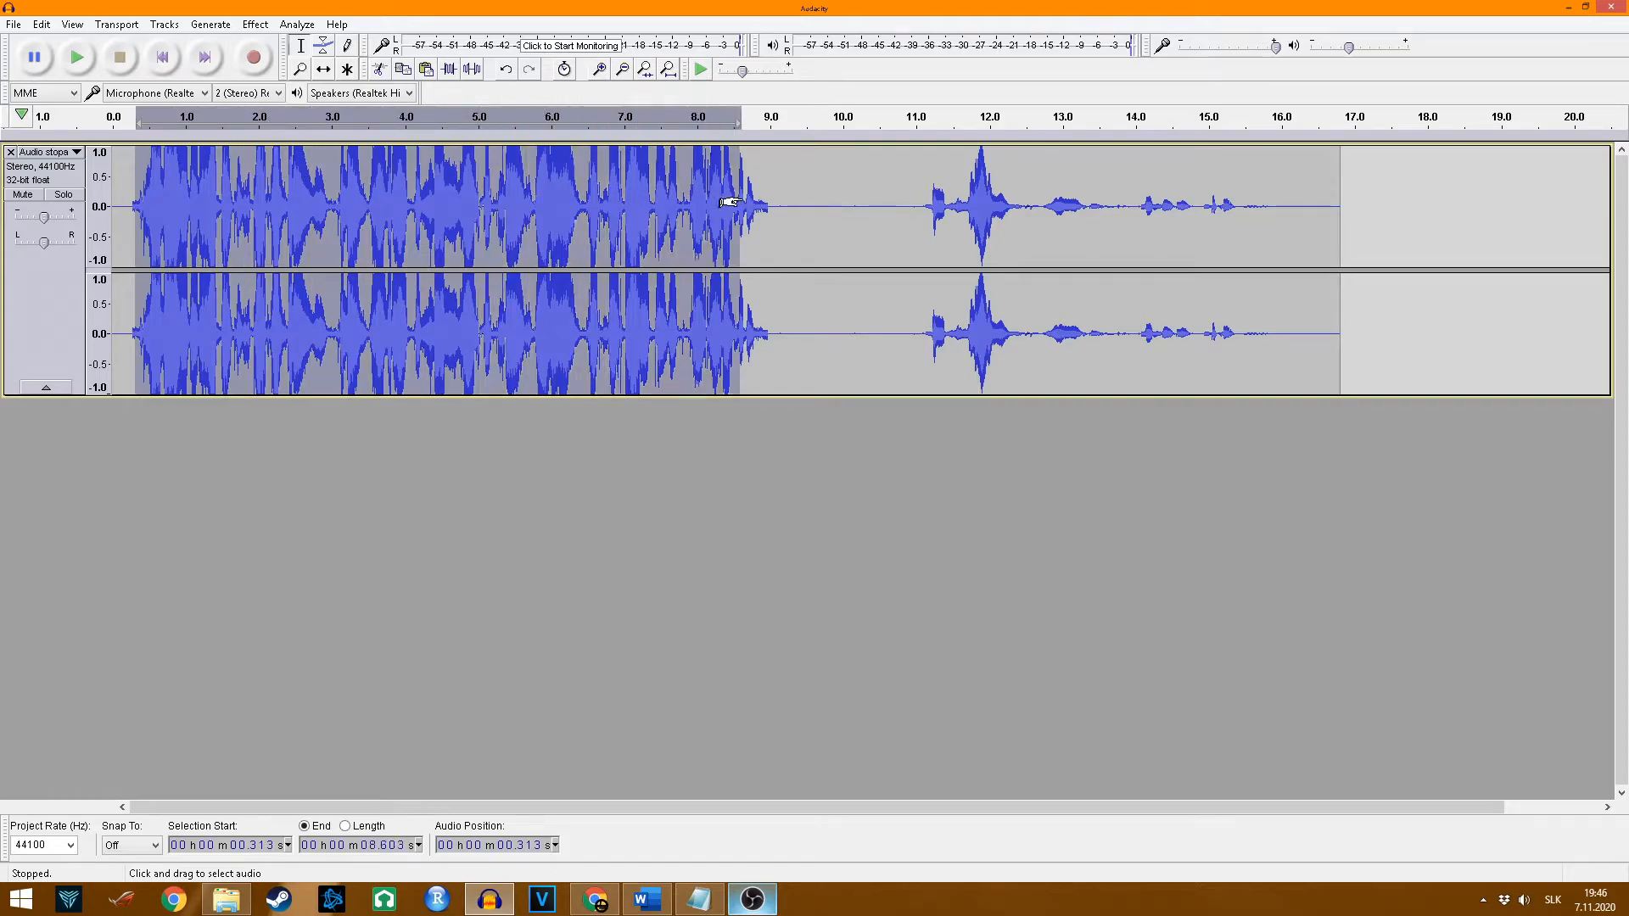
pyautogui.click(701, 157)
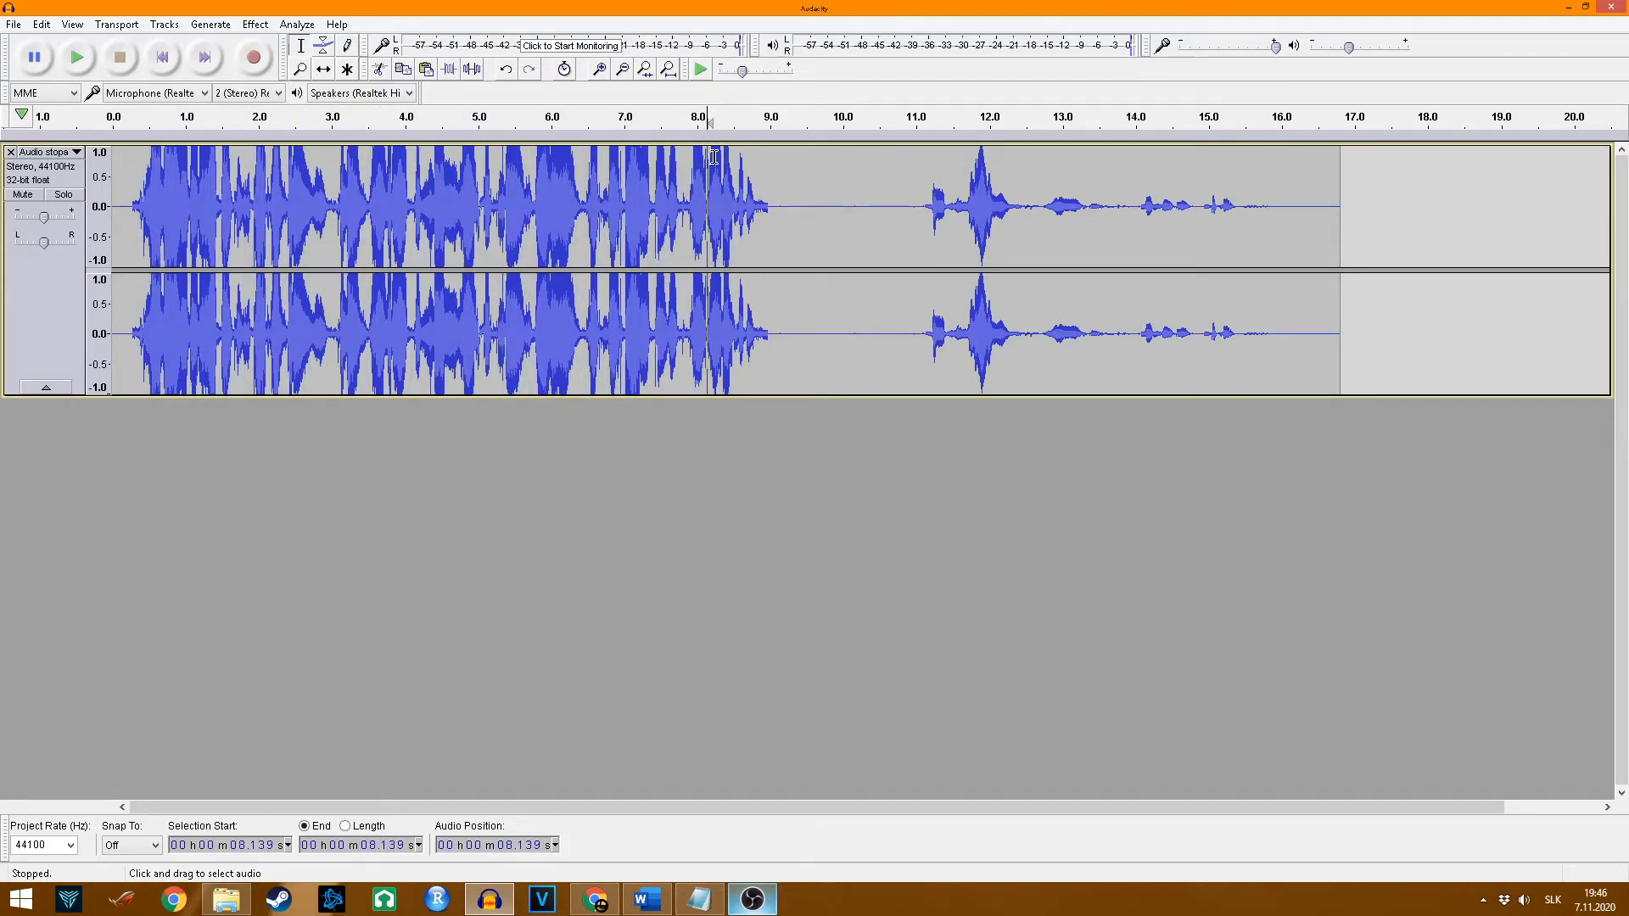
pyautogui.click(143, 153)
pyautogui.hotkey('ctrl', 'z')
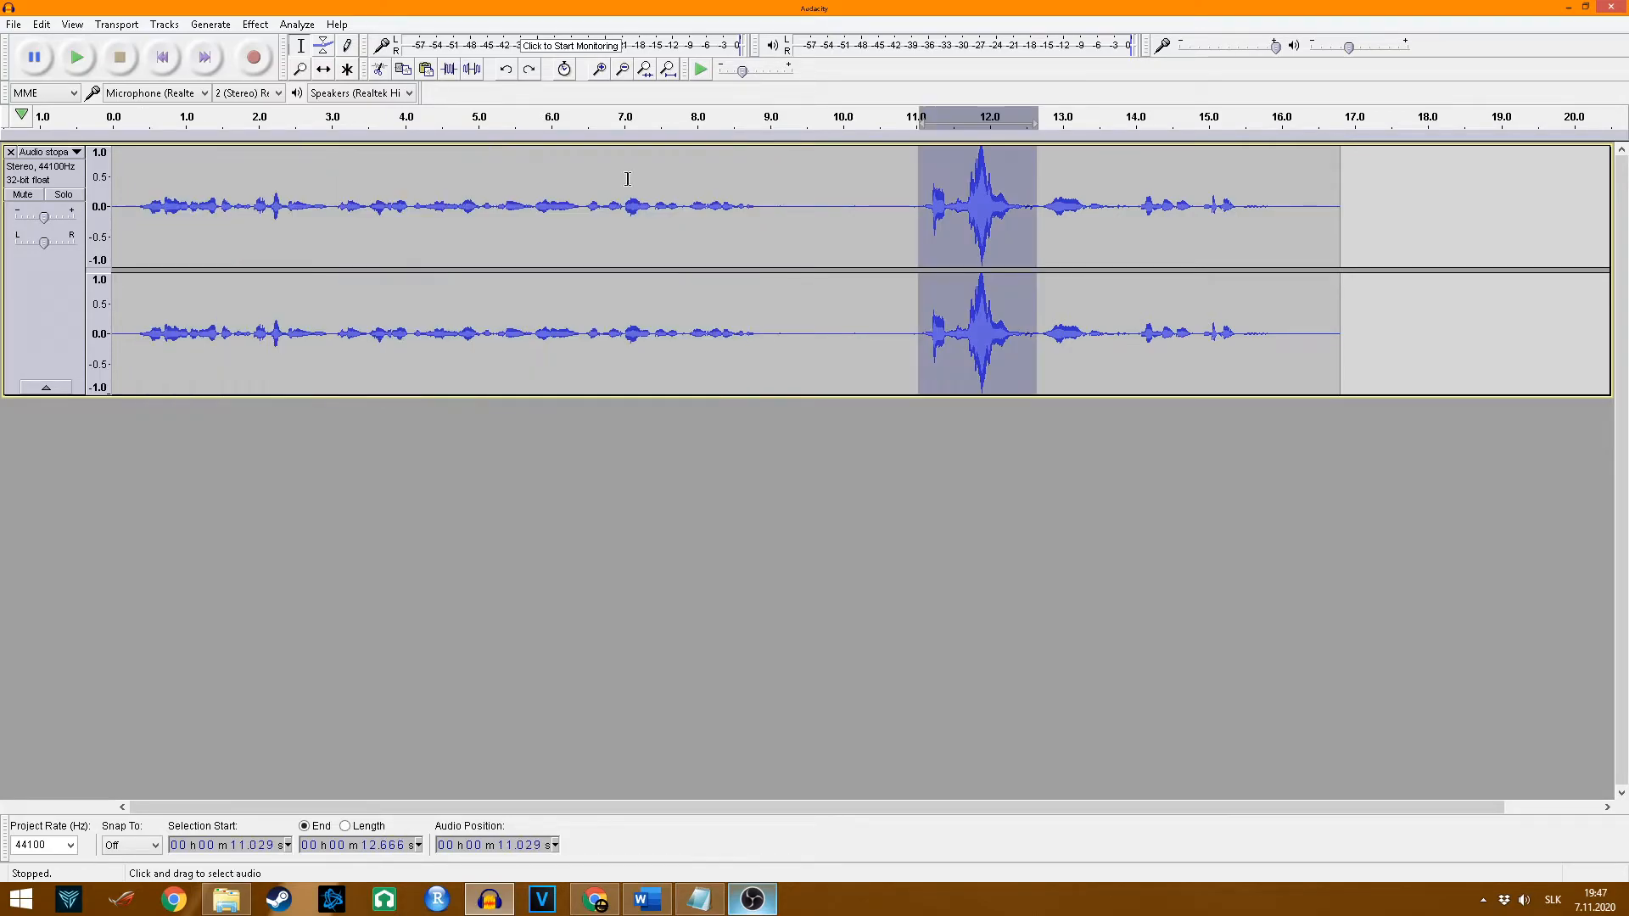
# Step: Reduce the volume of the loud passage from about 11 to 12.7 s by applying a negative amplification
pyautogui.click(255, 24)
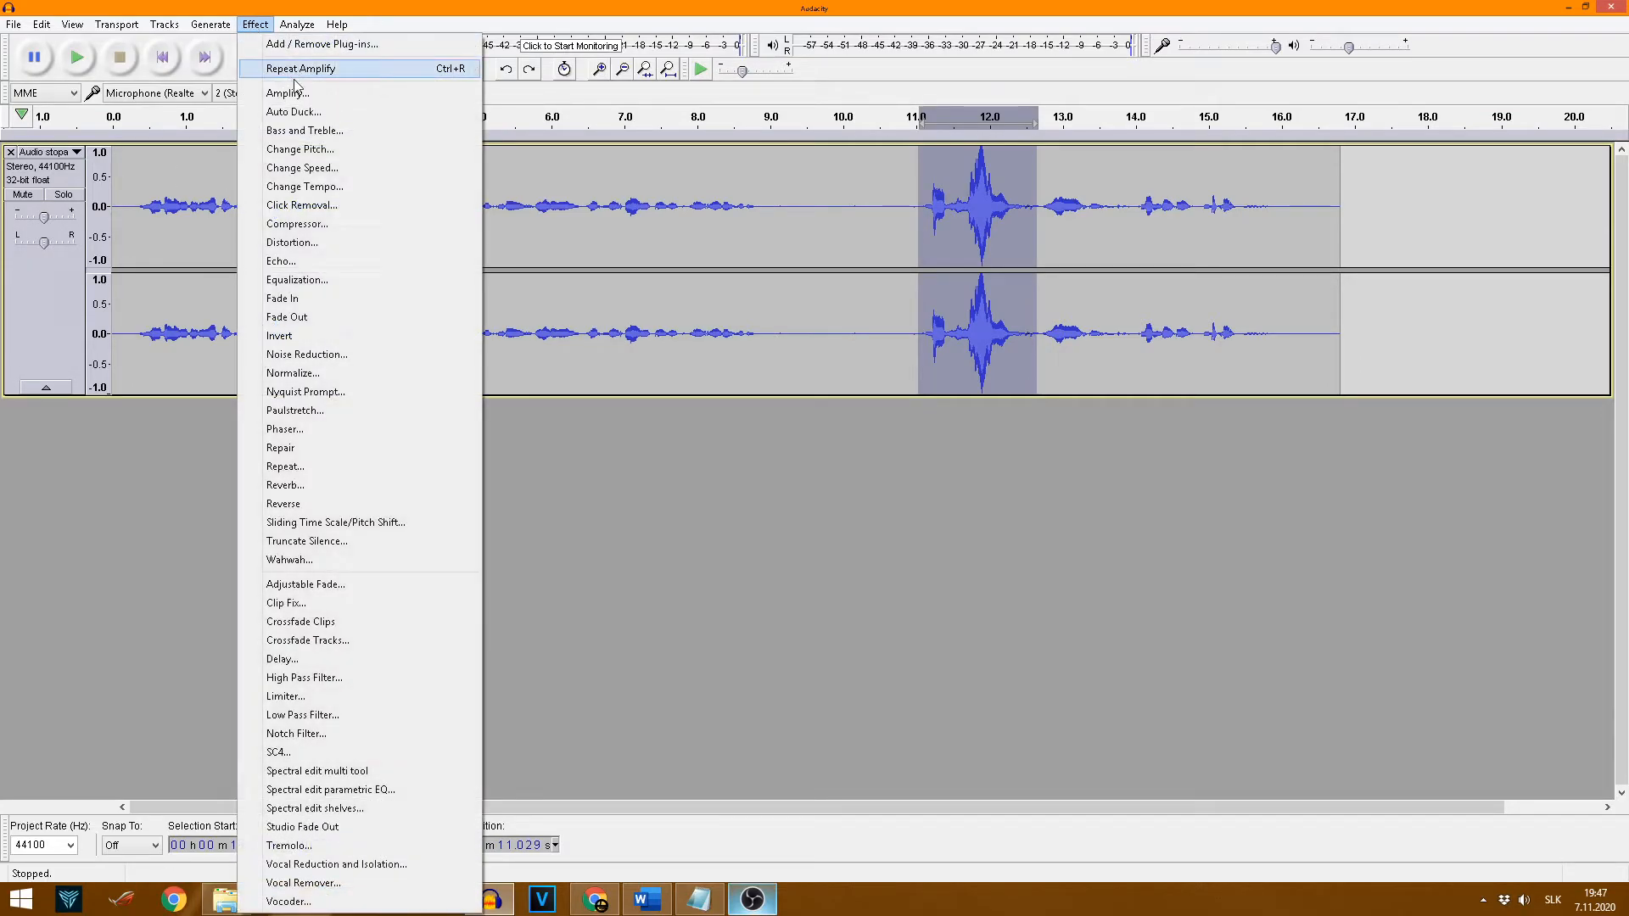
pyautogui.click(297, 92)
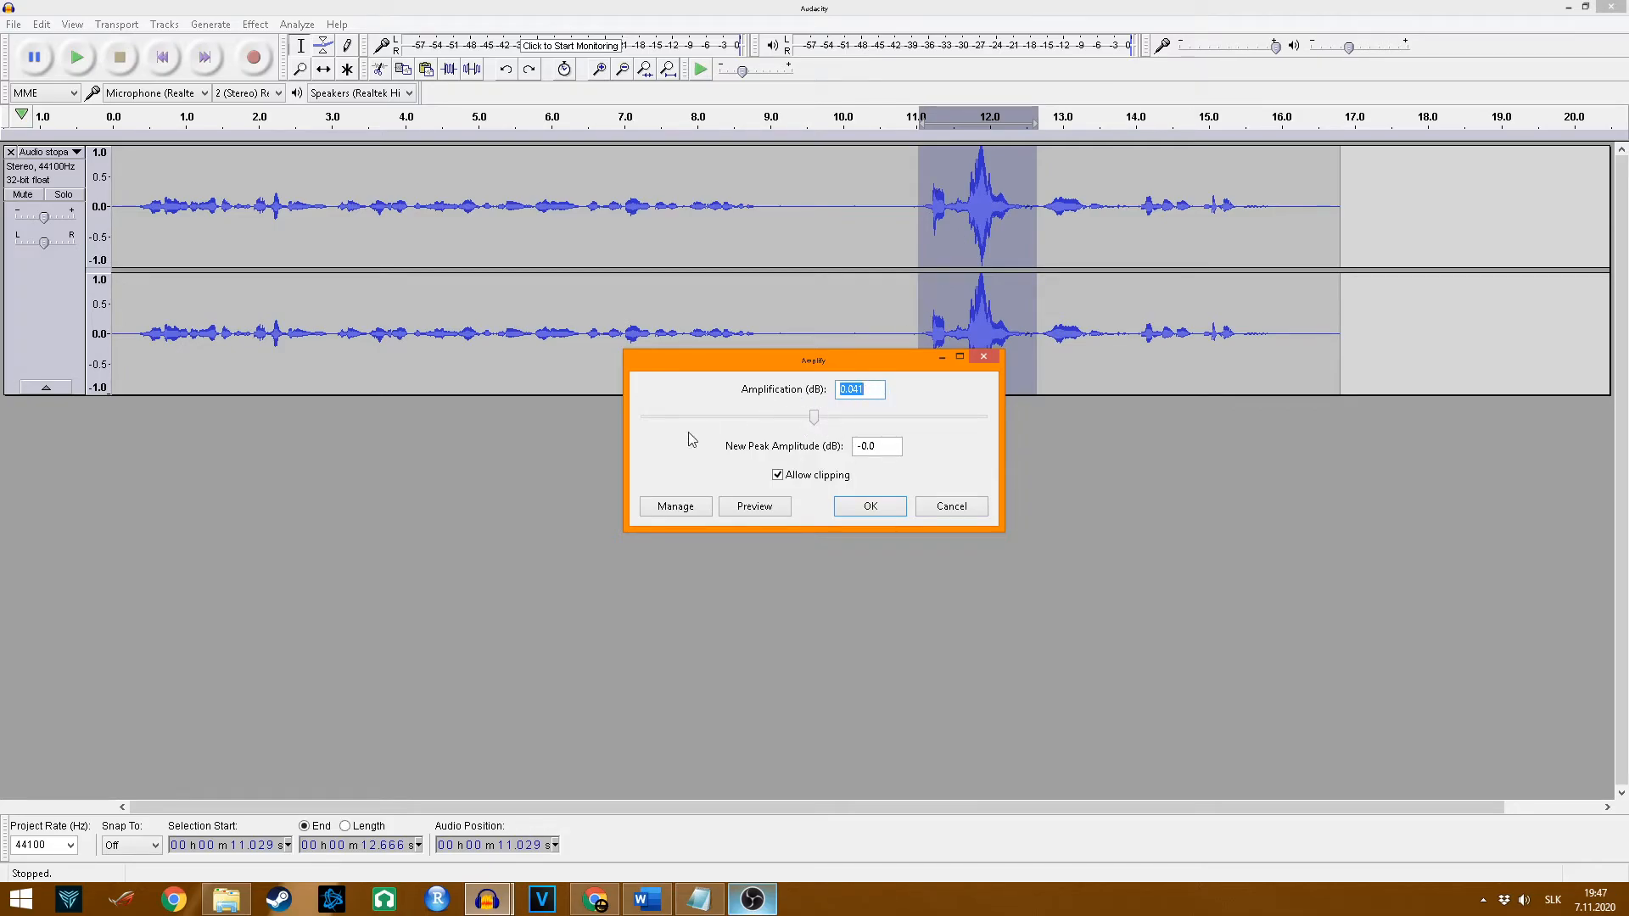
pyautogui.write('0')
pyautogui.doubleClick(863, 390)
pyautogui.moveTo(815, 422); pyautogui.dragTo(790, 421)
pyautogui.doubleClick(849, 390)
pyautogui.click(879, 507)
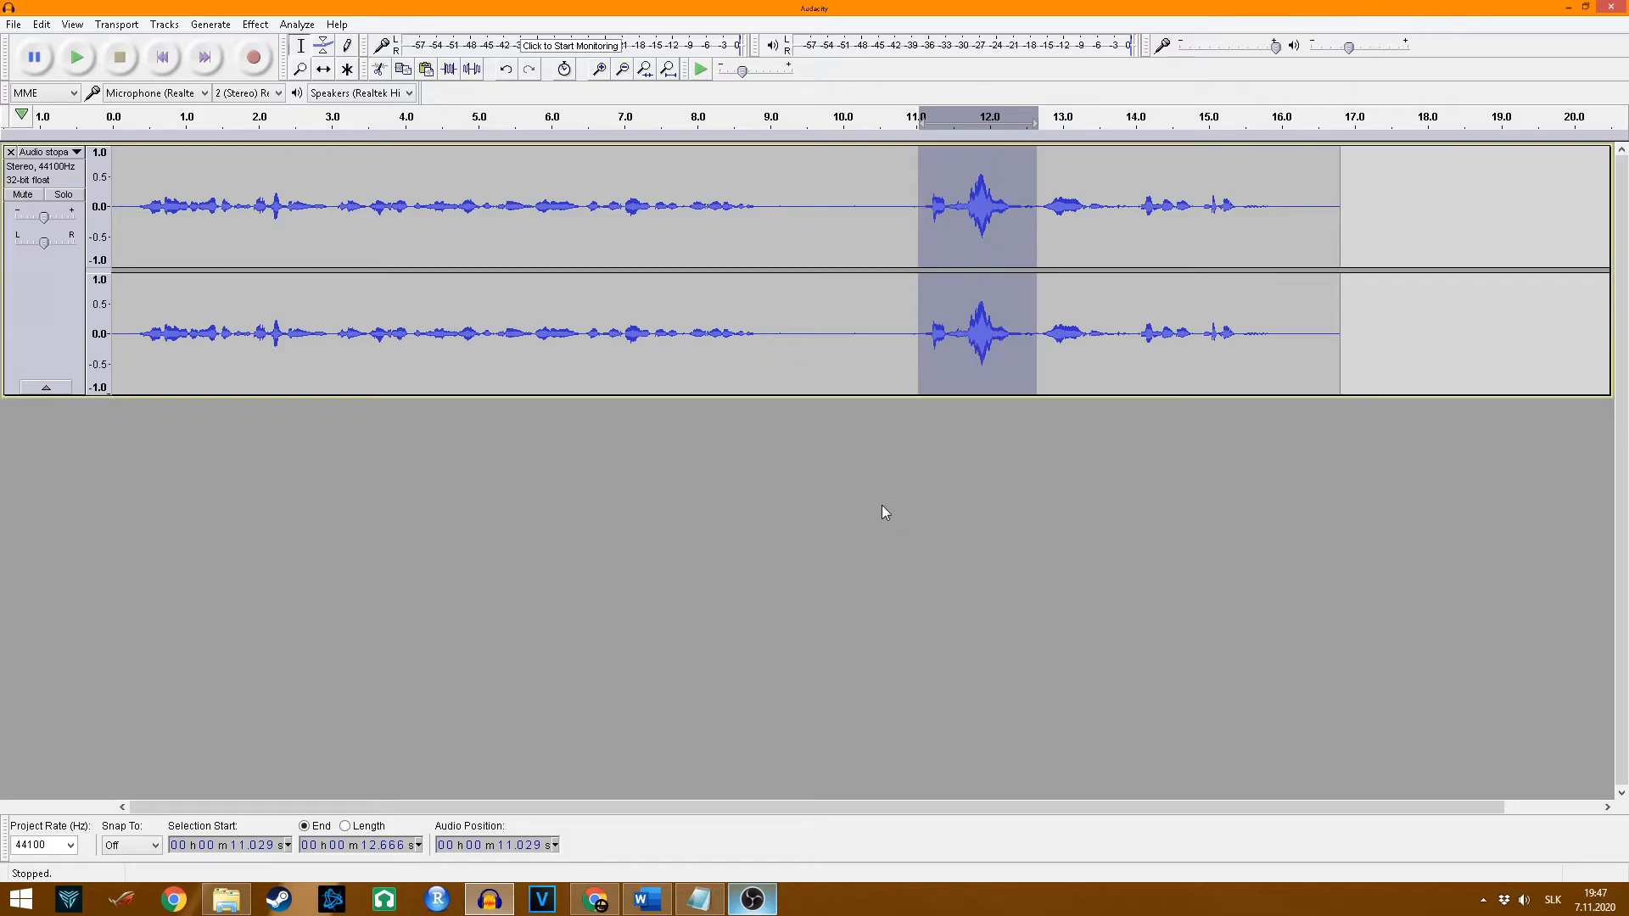
# Step: Record a clip about 1 s long onto a new track, starting near the 10 s mark
pyautogui.click(871, 212)
pyautogui.moveTo(917, 177); pyautogui.dragTo(1026, 202)
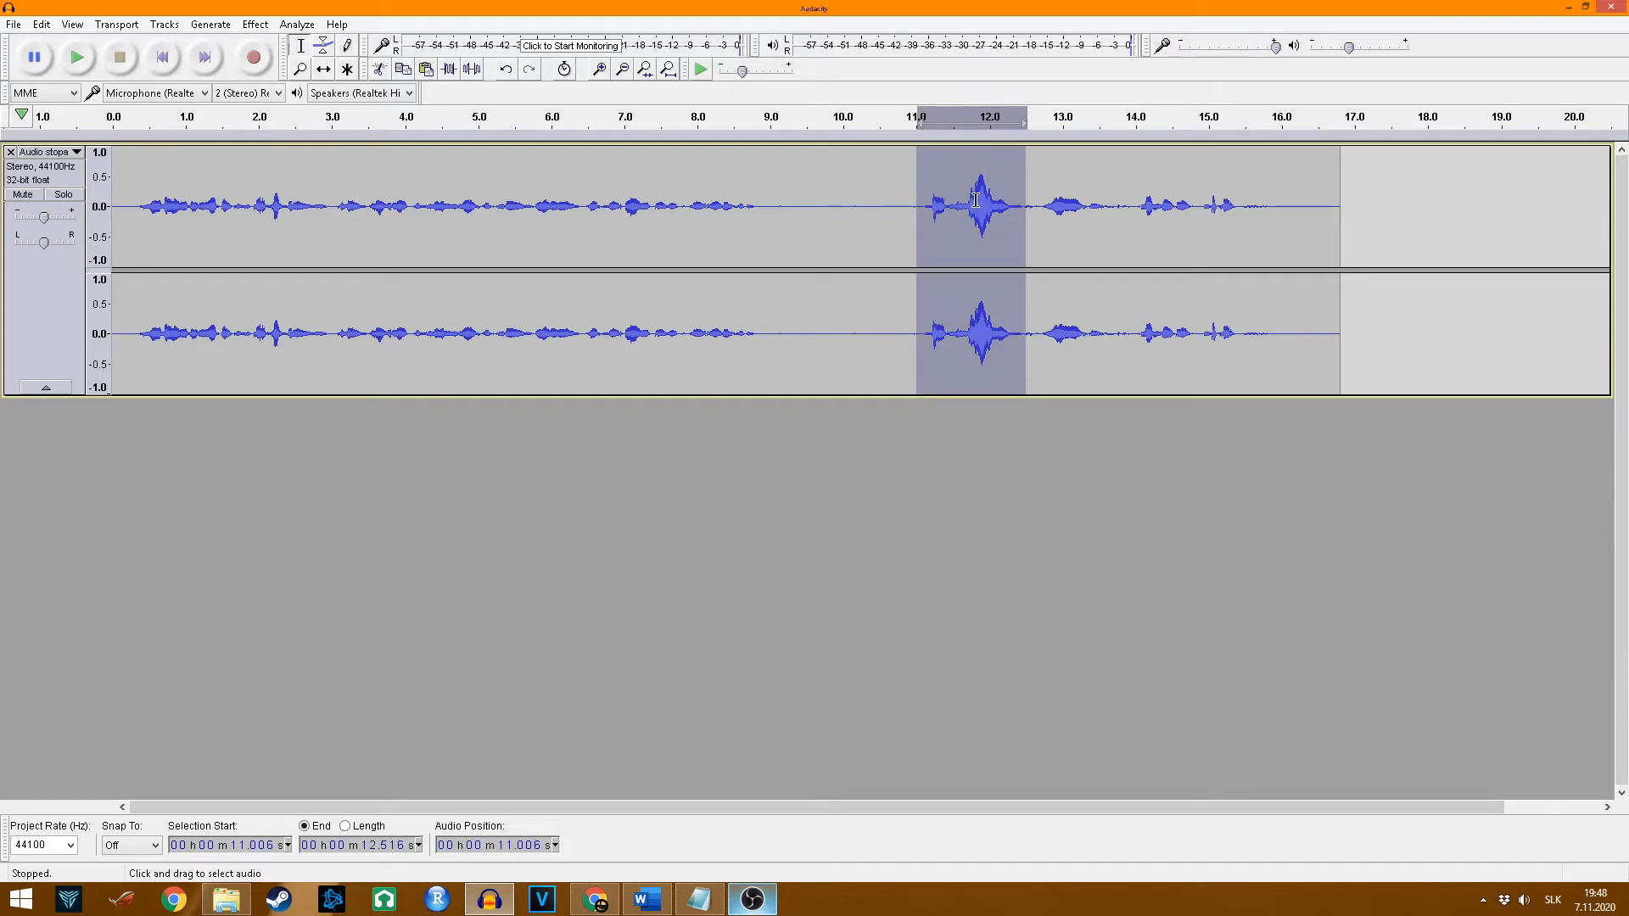
pyautogui.press('z')
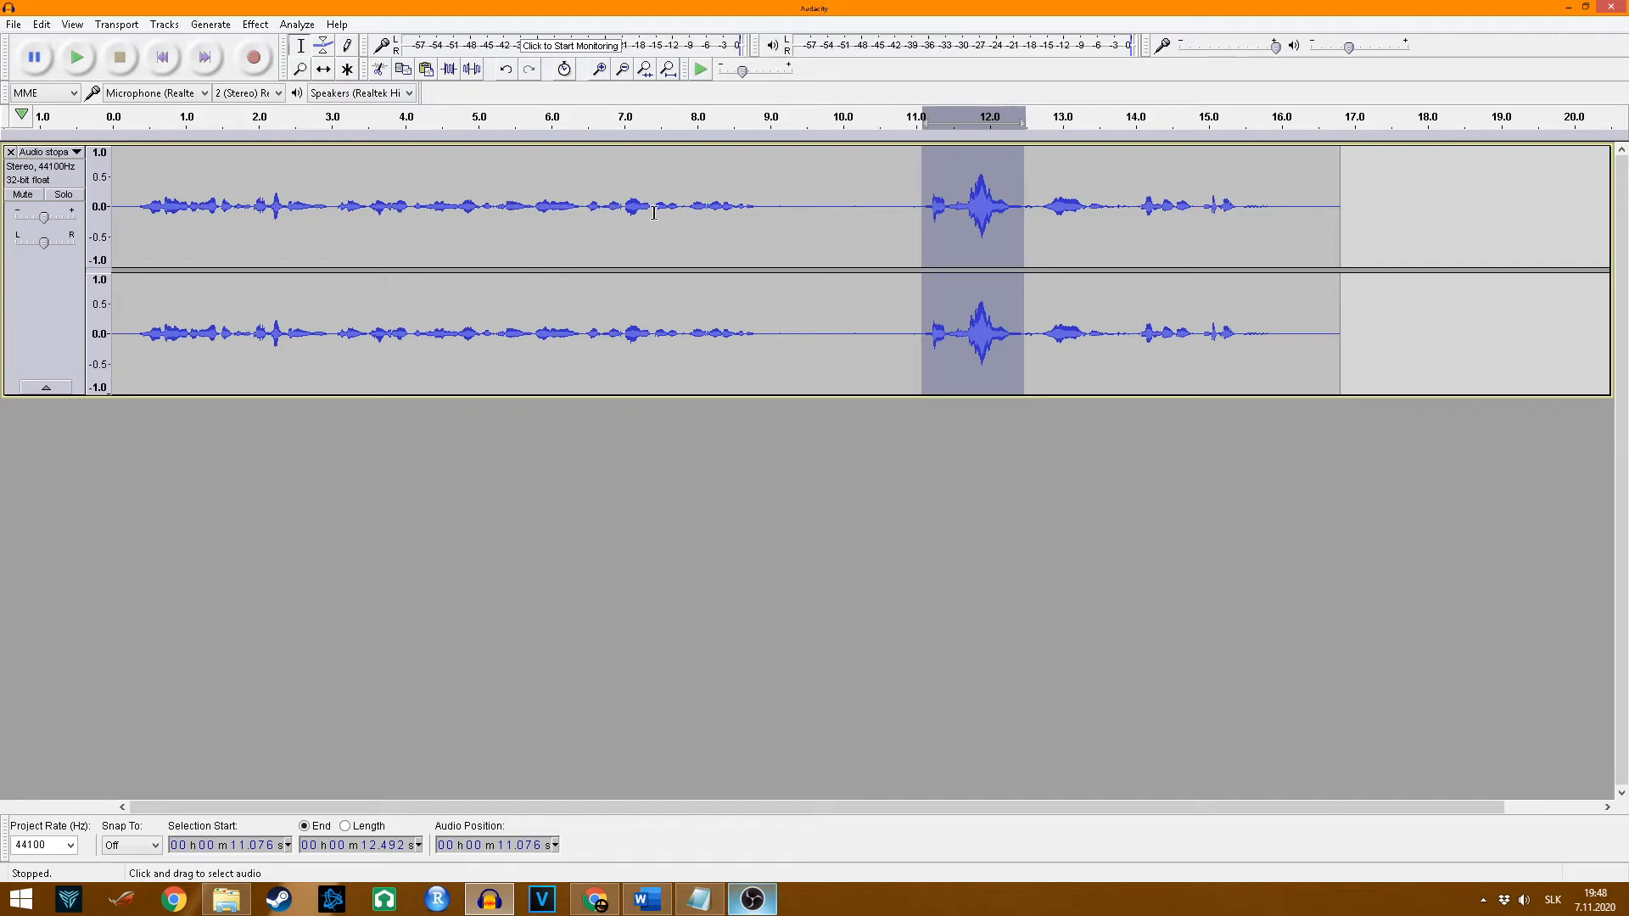
pyautogui.click(847, 212)
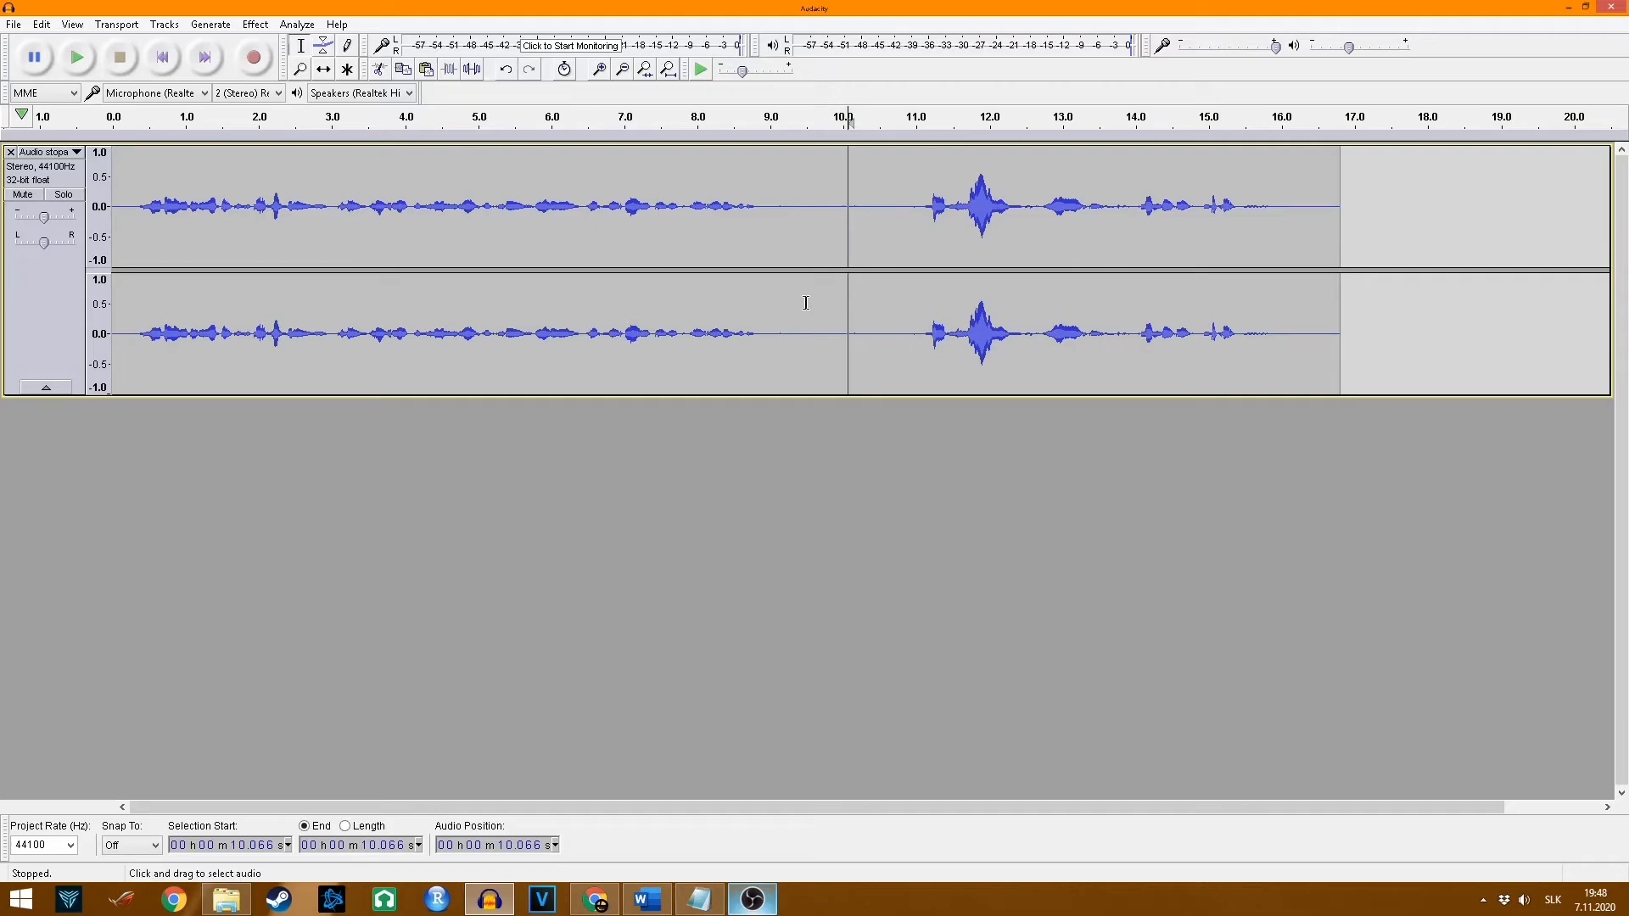
pyautogui.hotkey('ctrl', 'v')
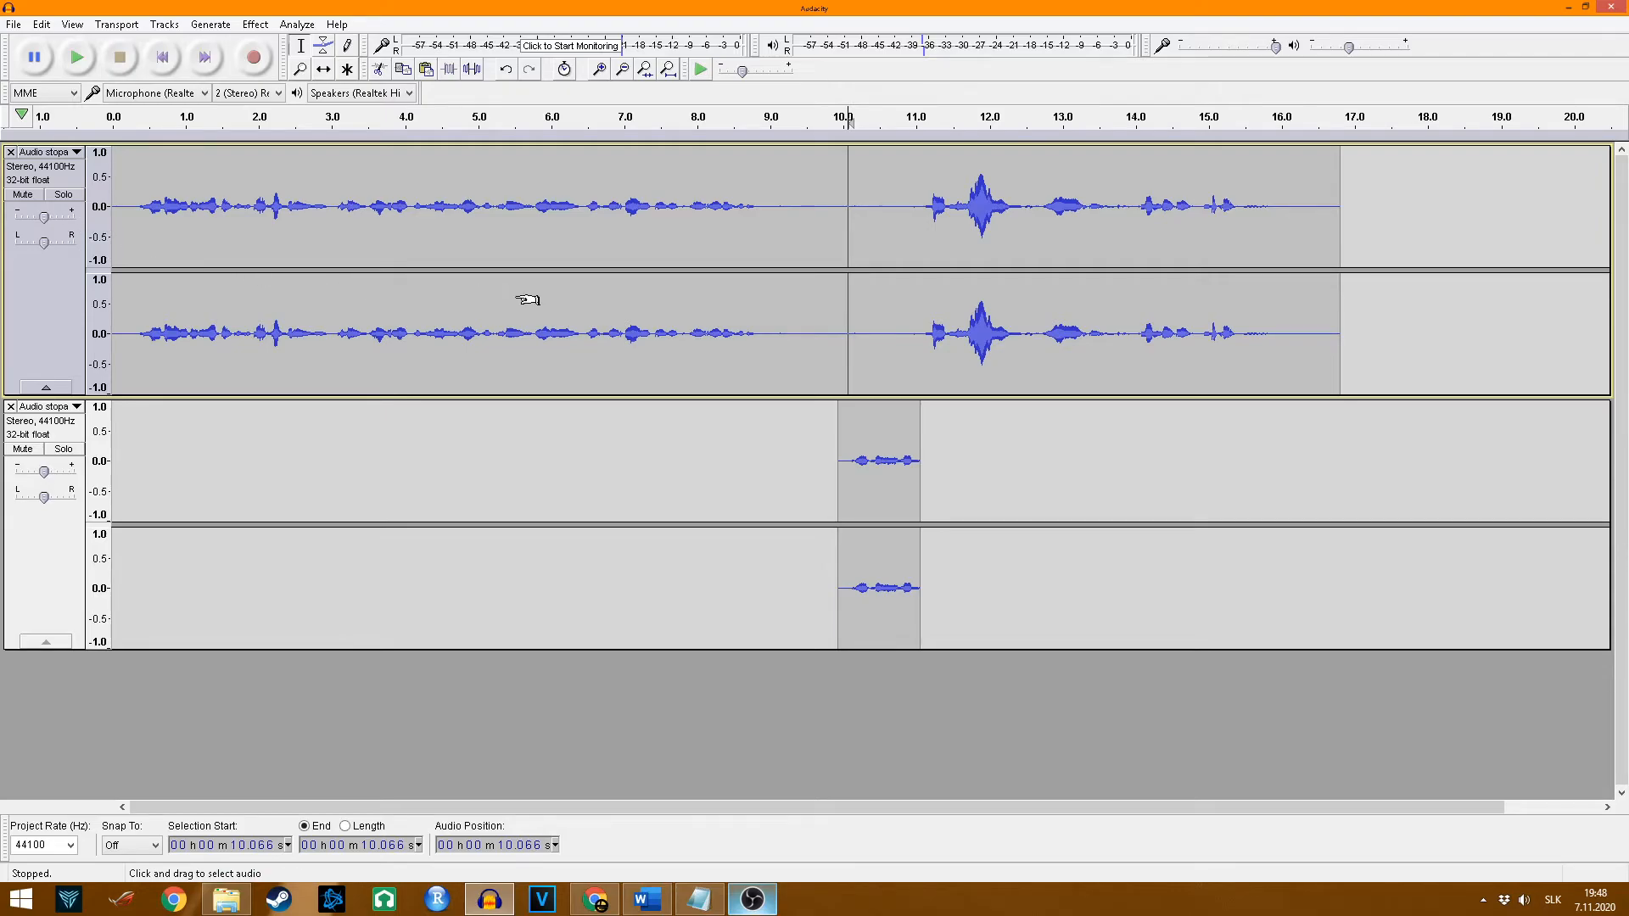
# Step: Select the full length of both tracks, view the Amplify settings for them, and close without applying
pyautogui.hotkey('ctrl', 'a')
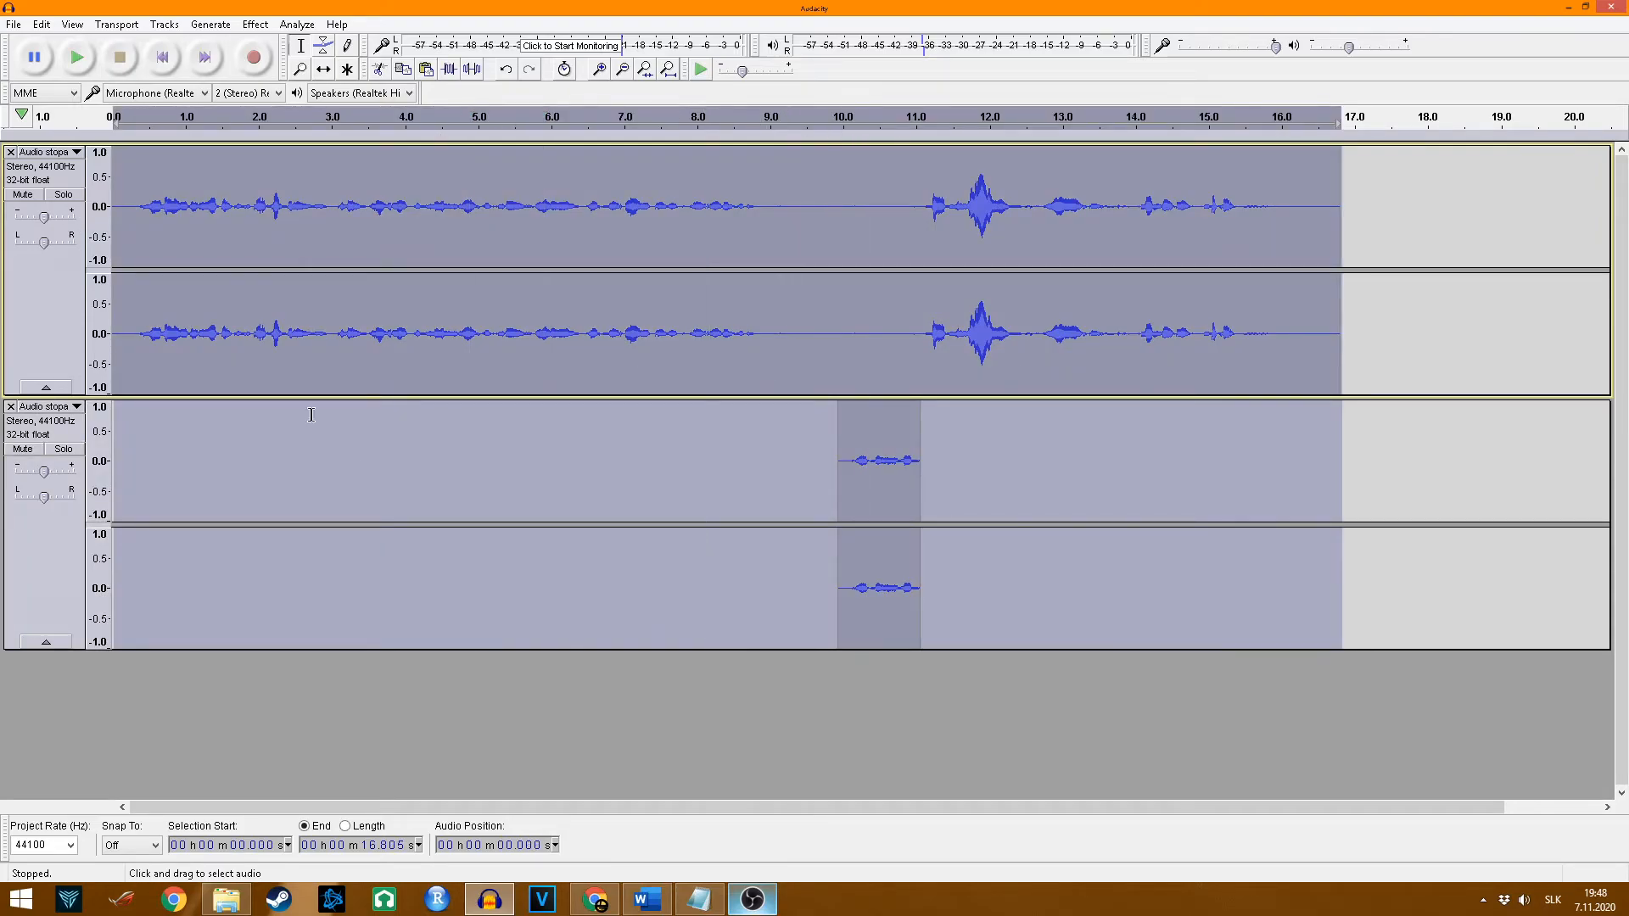
pyautogui.click(250, 27)
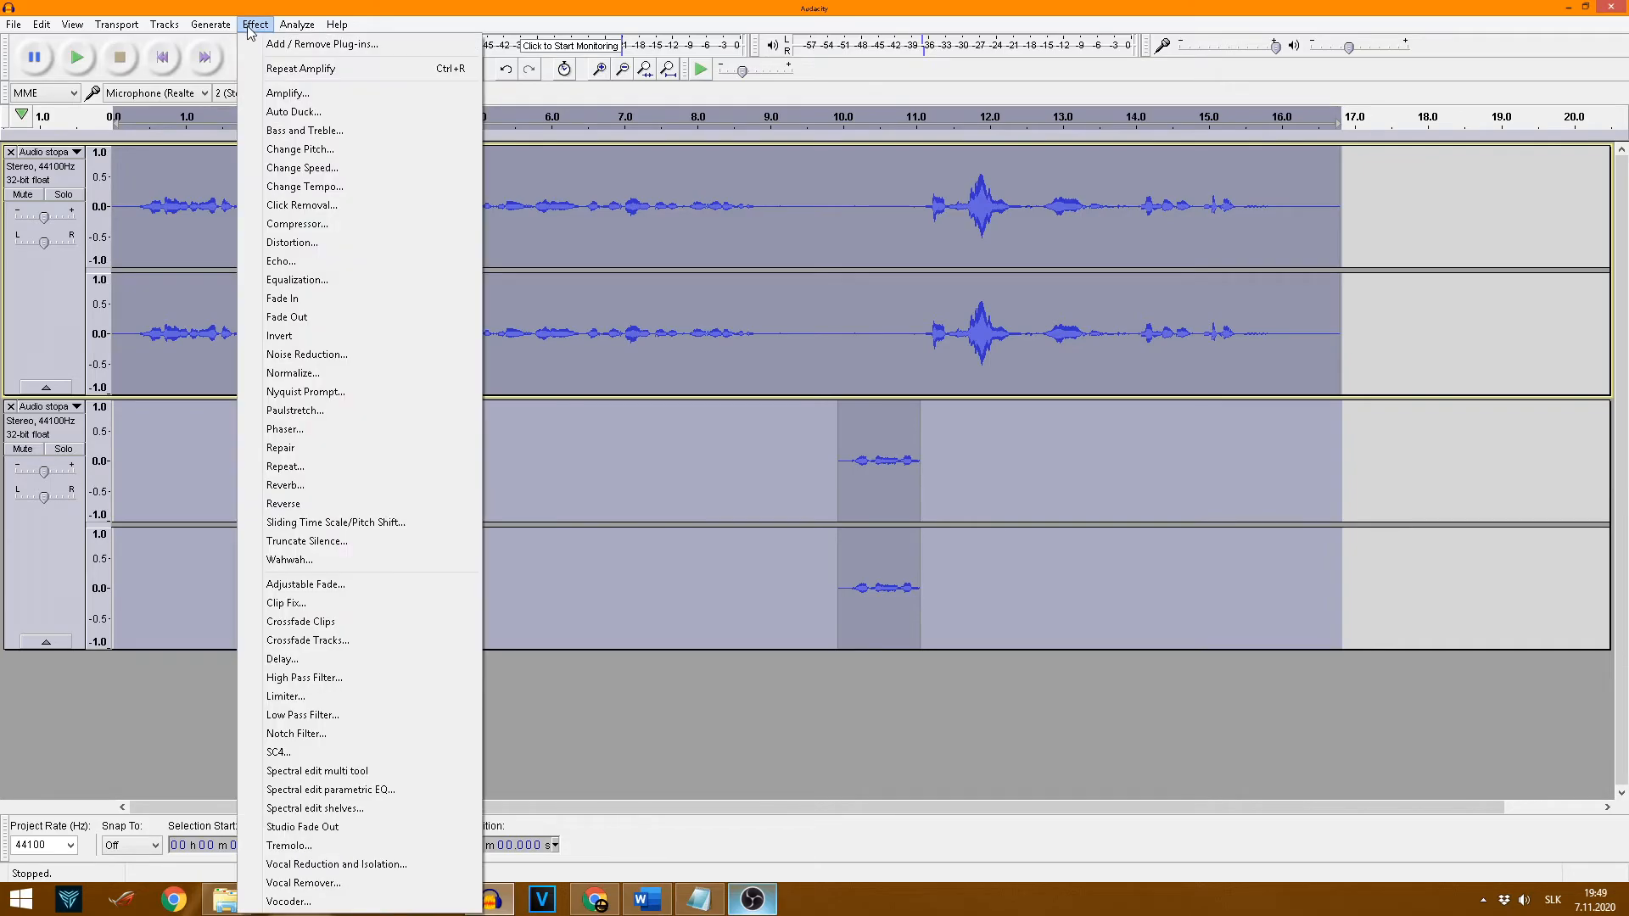
pyautogui.click(314, 95)
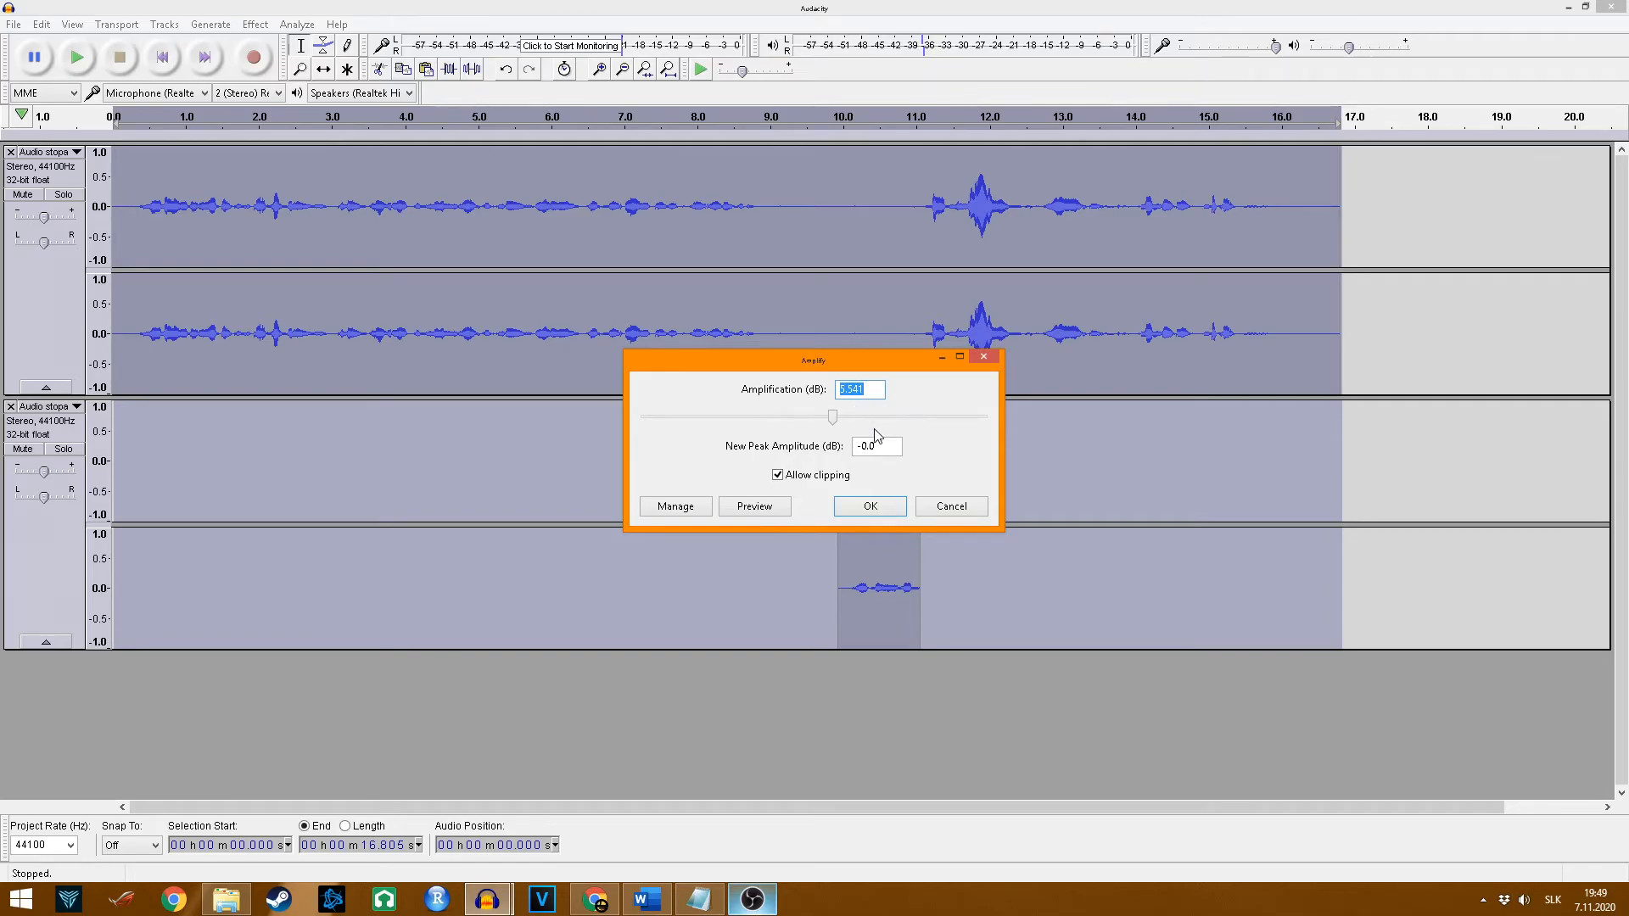
pyautogui.click(951, 507)
# Step: Try an amplification of 5.5 dB on the loud passage from about 11.1 to 12.5 s, closing the Amplify settings without applying
pyautogui.click(931, 212)
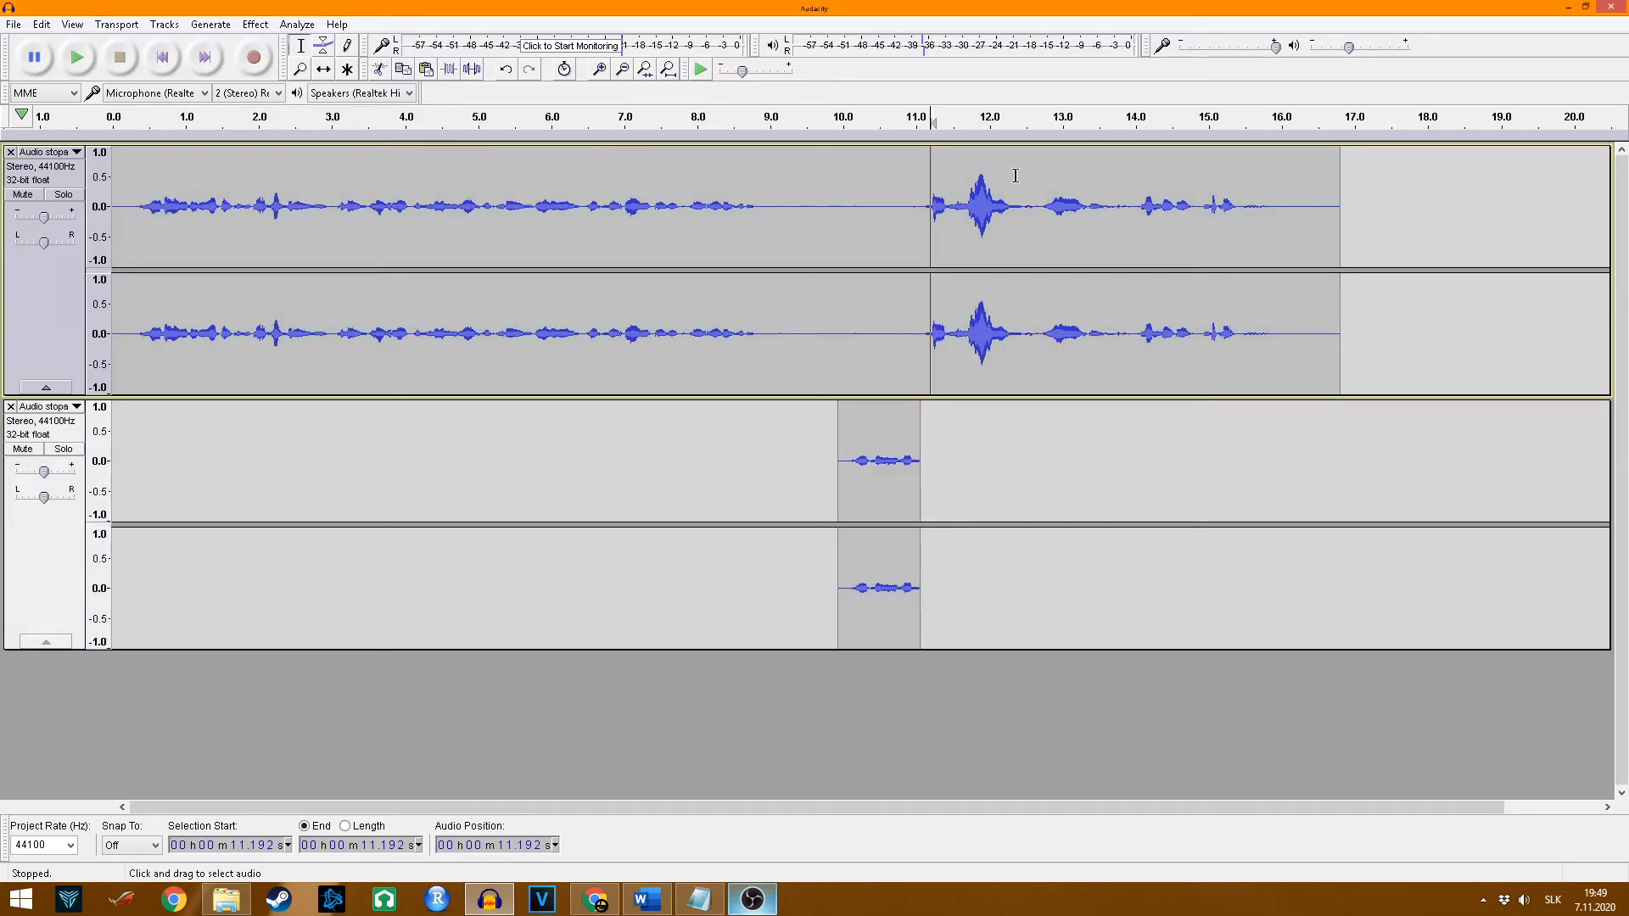
pyautogui.click(1007, 192)
pyautogui.moveTo(1027, 192); pyautogui.dragTo(921, 192)
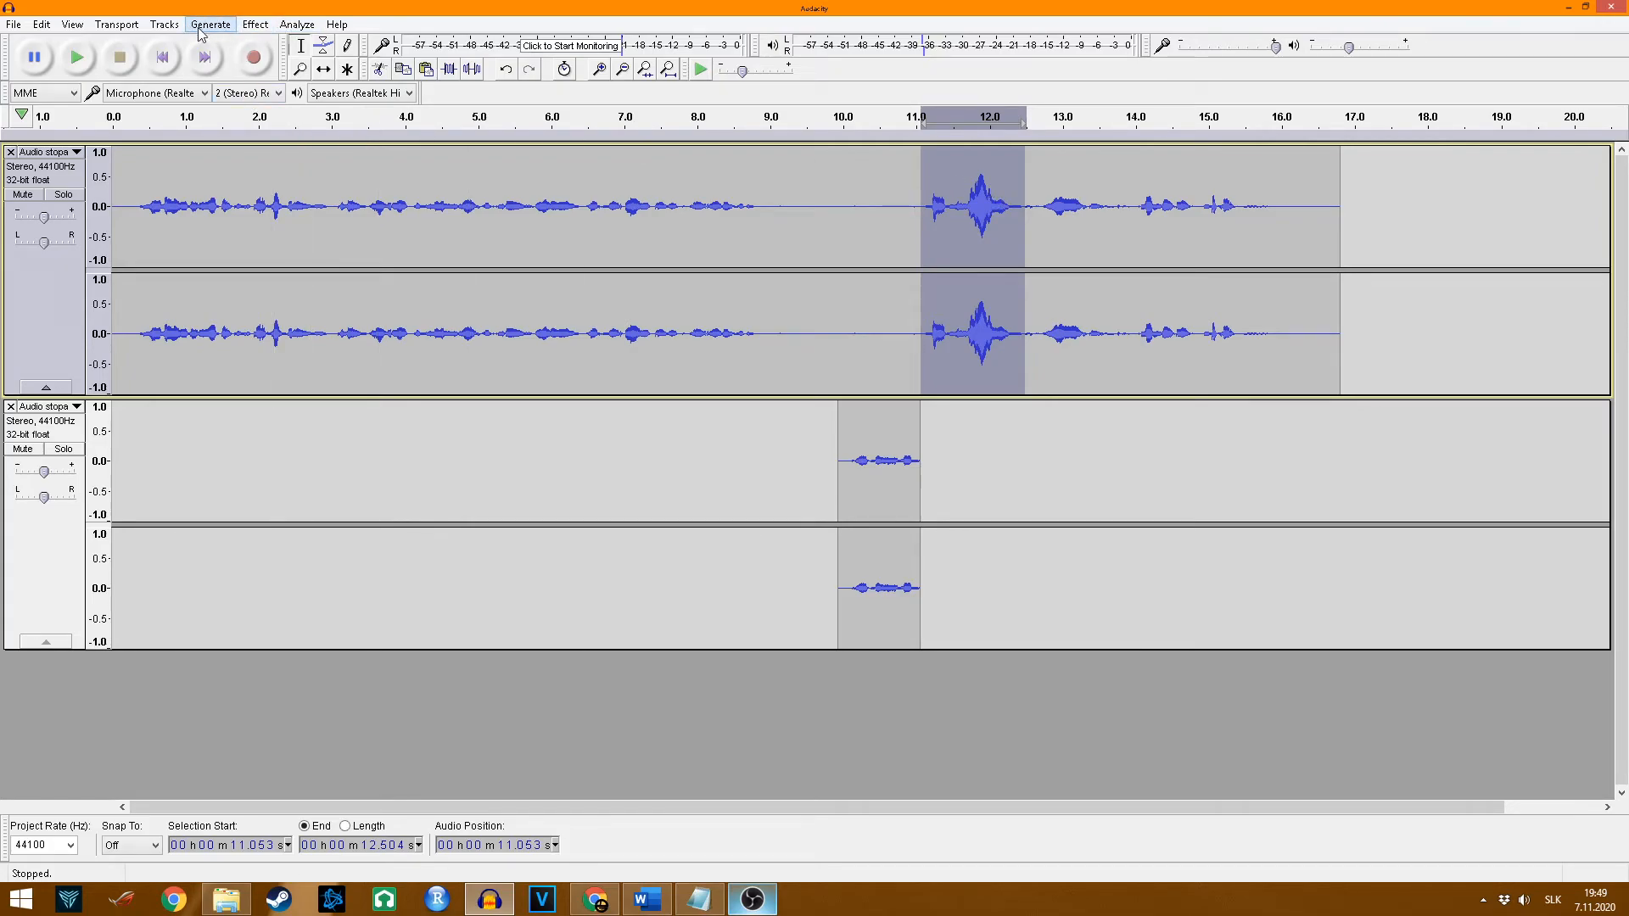
pyautogui.click(256, 25)
pyautogui.click(287, 93)
pyautogui.moveTo(834, 416)
pyautogui.mouseDown()
pyautogui.moveTo(861, 418)
pyautogui.moveTo(834, 425)
pyautogui.moveTo(849, 394)
pyautogui.moveTo(830, 397)
pyautogui.mouseUp()
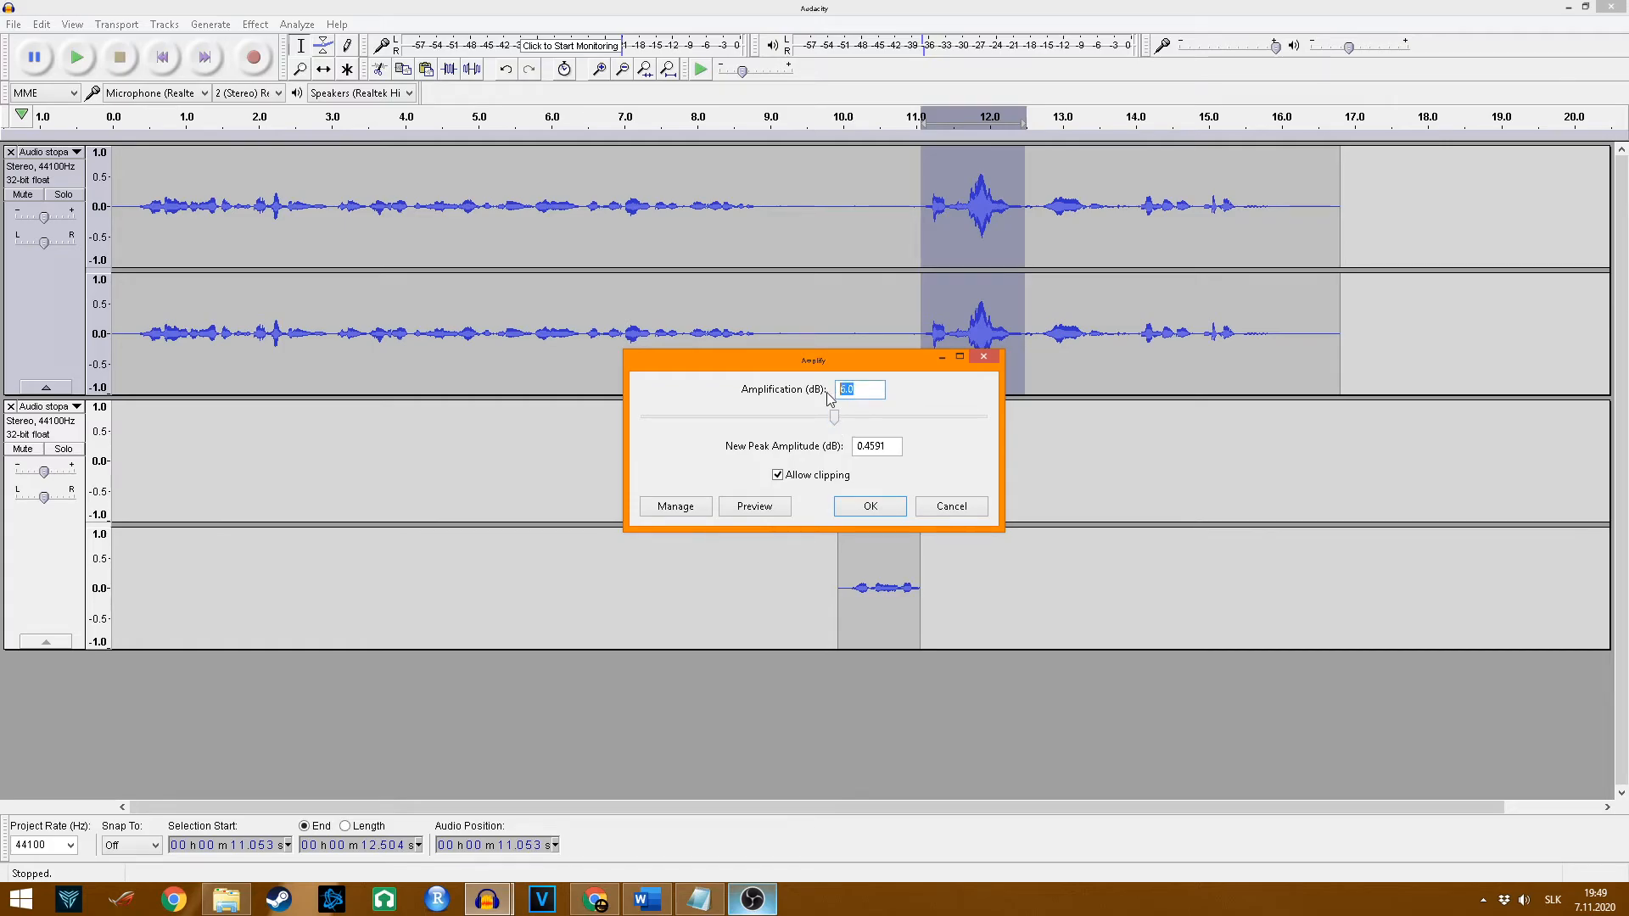
pyautogui.write('5.5')
pyautogui.moveTo(821, 360); pyautogui.dragTo(752, 397)
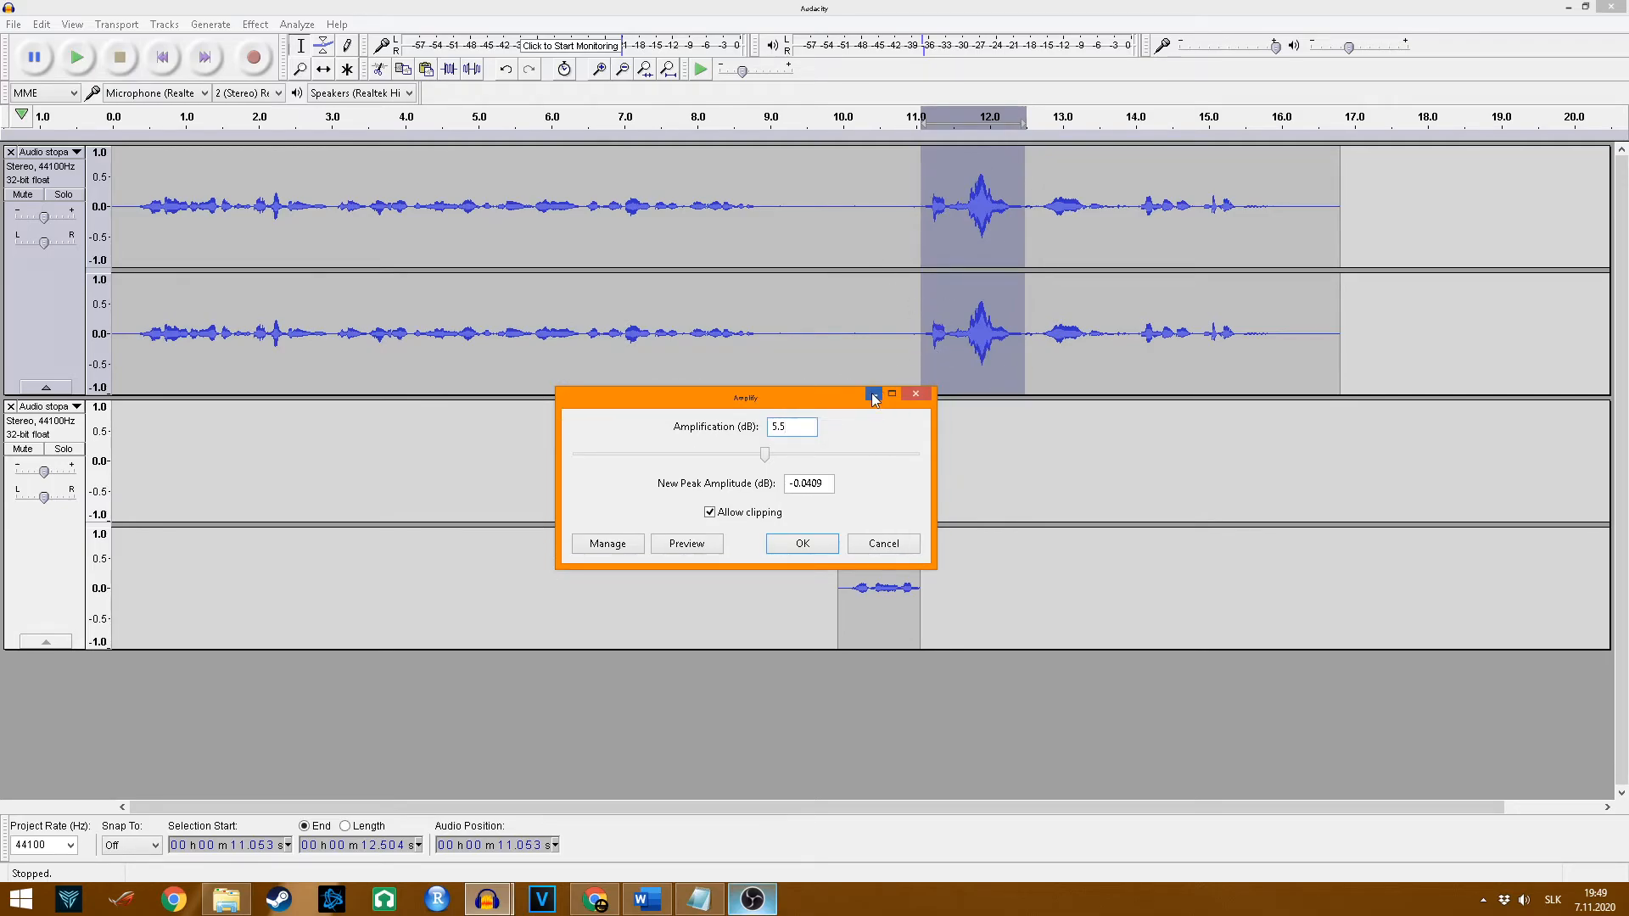
pyautogui.click(906, 395)
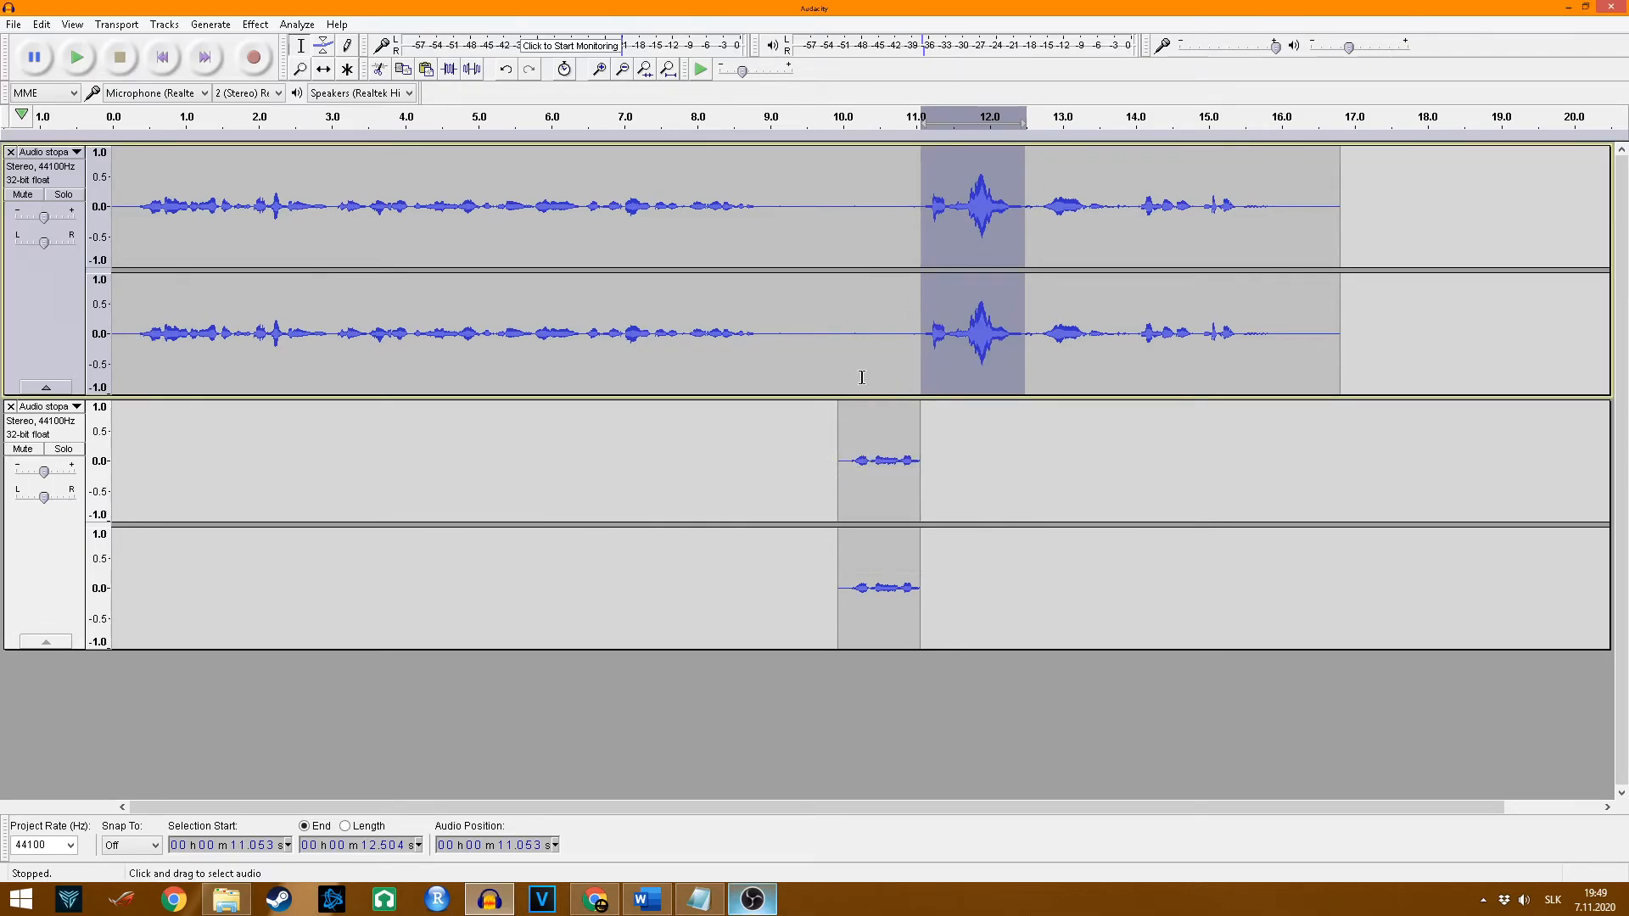
# Step: Undo the recording on the second track and the volume reduction of the loud passage
pyautogui.hotkey('ctrl', 'z')
pyautogui.hotkey('ctrl', 'z')
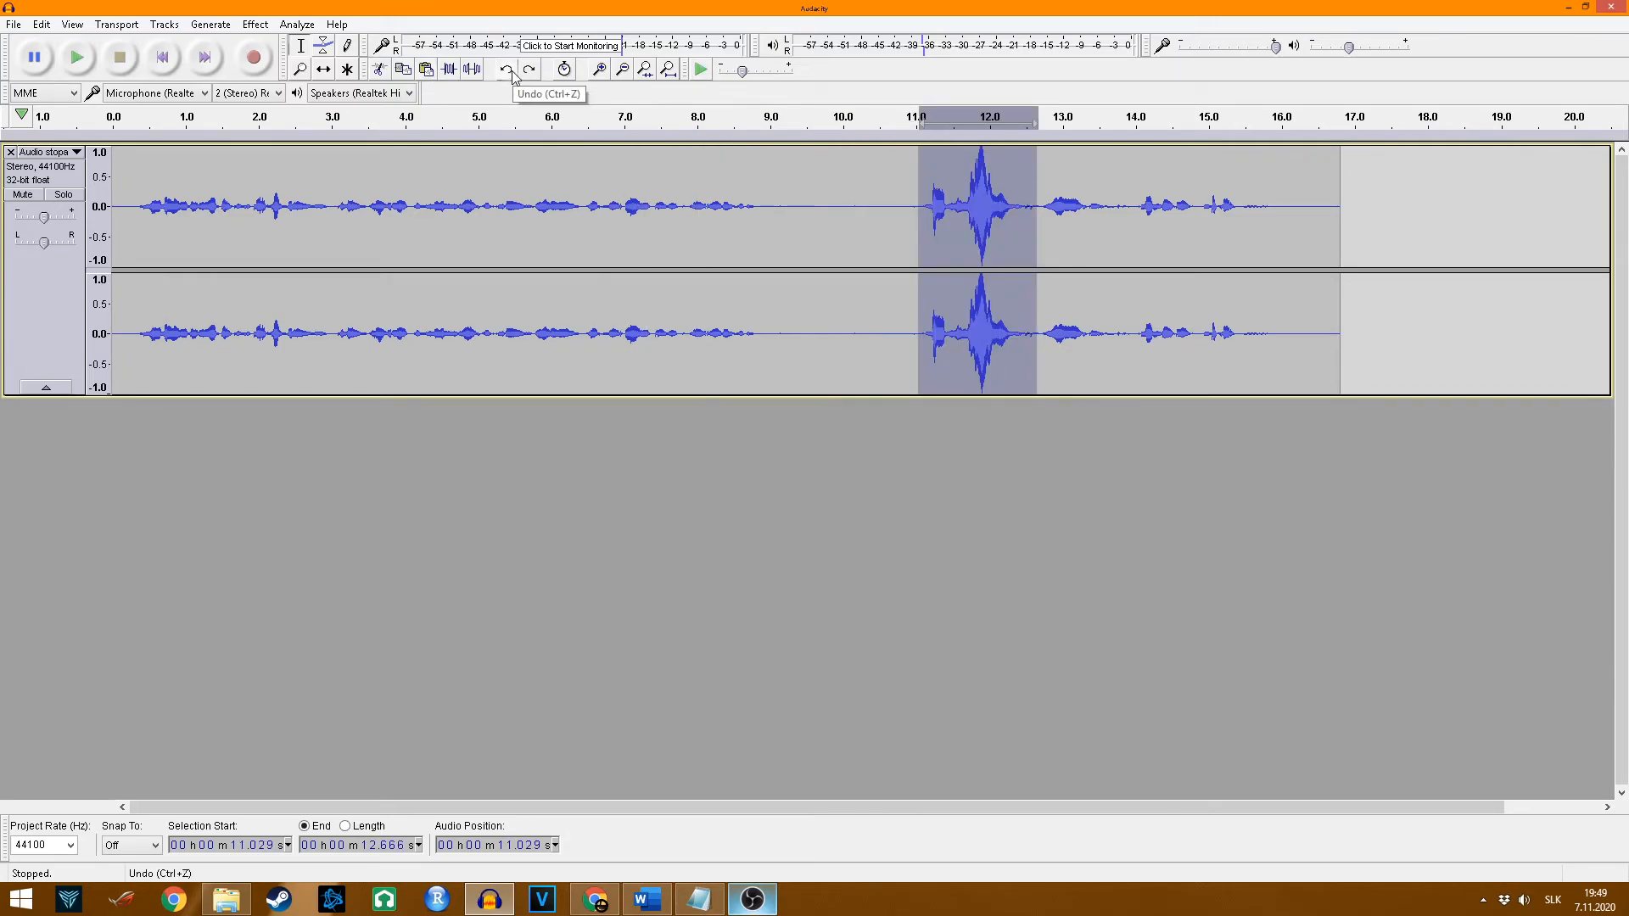
pyautogui.click(1031, 200)
pyautogui.moveTo(1030, 200); pyautogui.dragTo(911, 200)
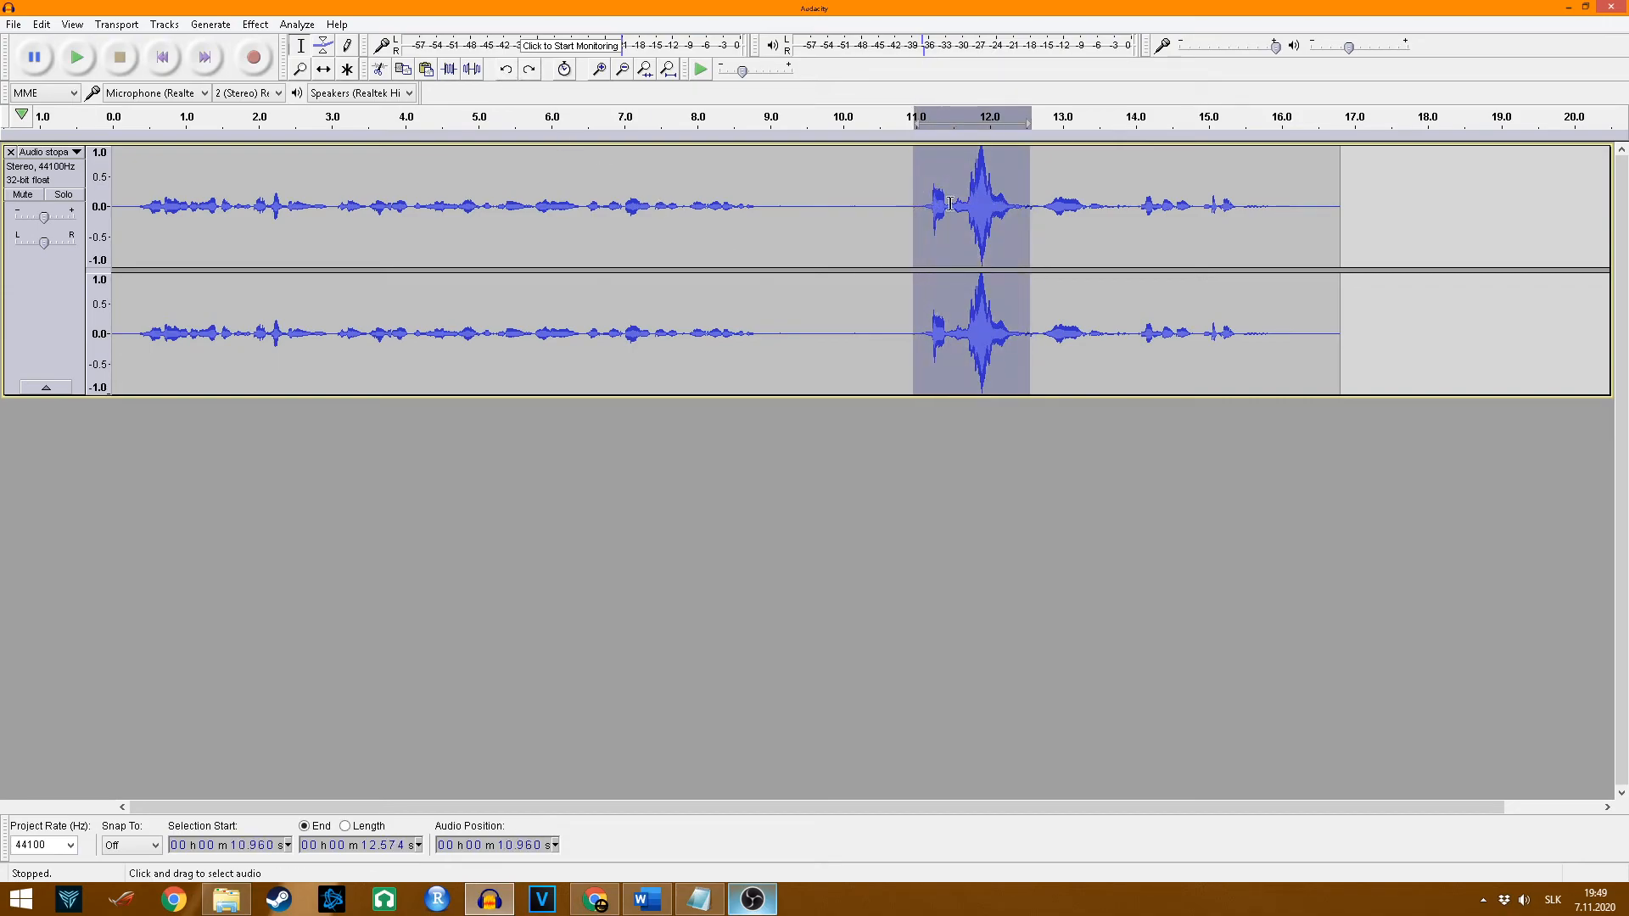
pyautogui.click(1015, 195)
pyautogui.moveTo(1028, 195); pyautogui.dragTo(922, 205)
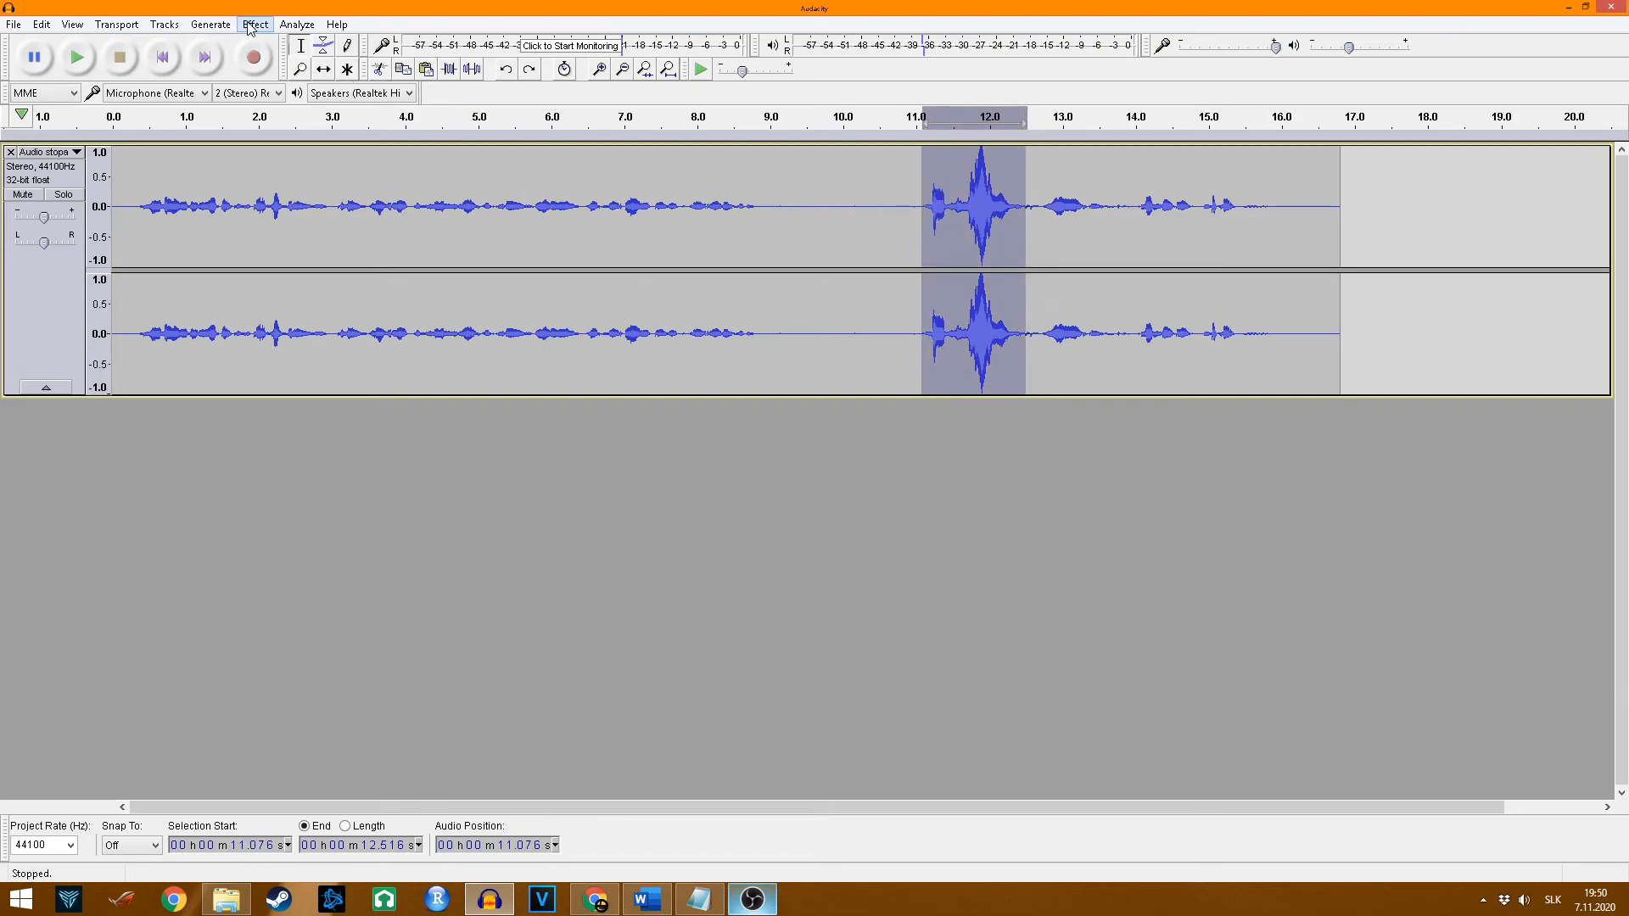
pyautogui.click(1058, 246)
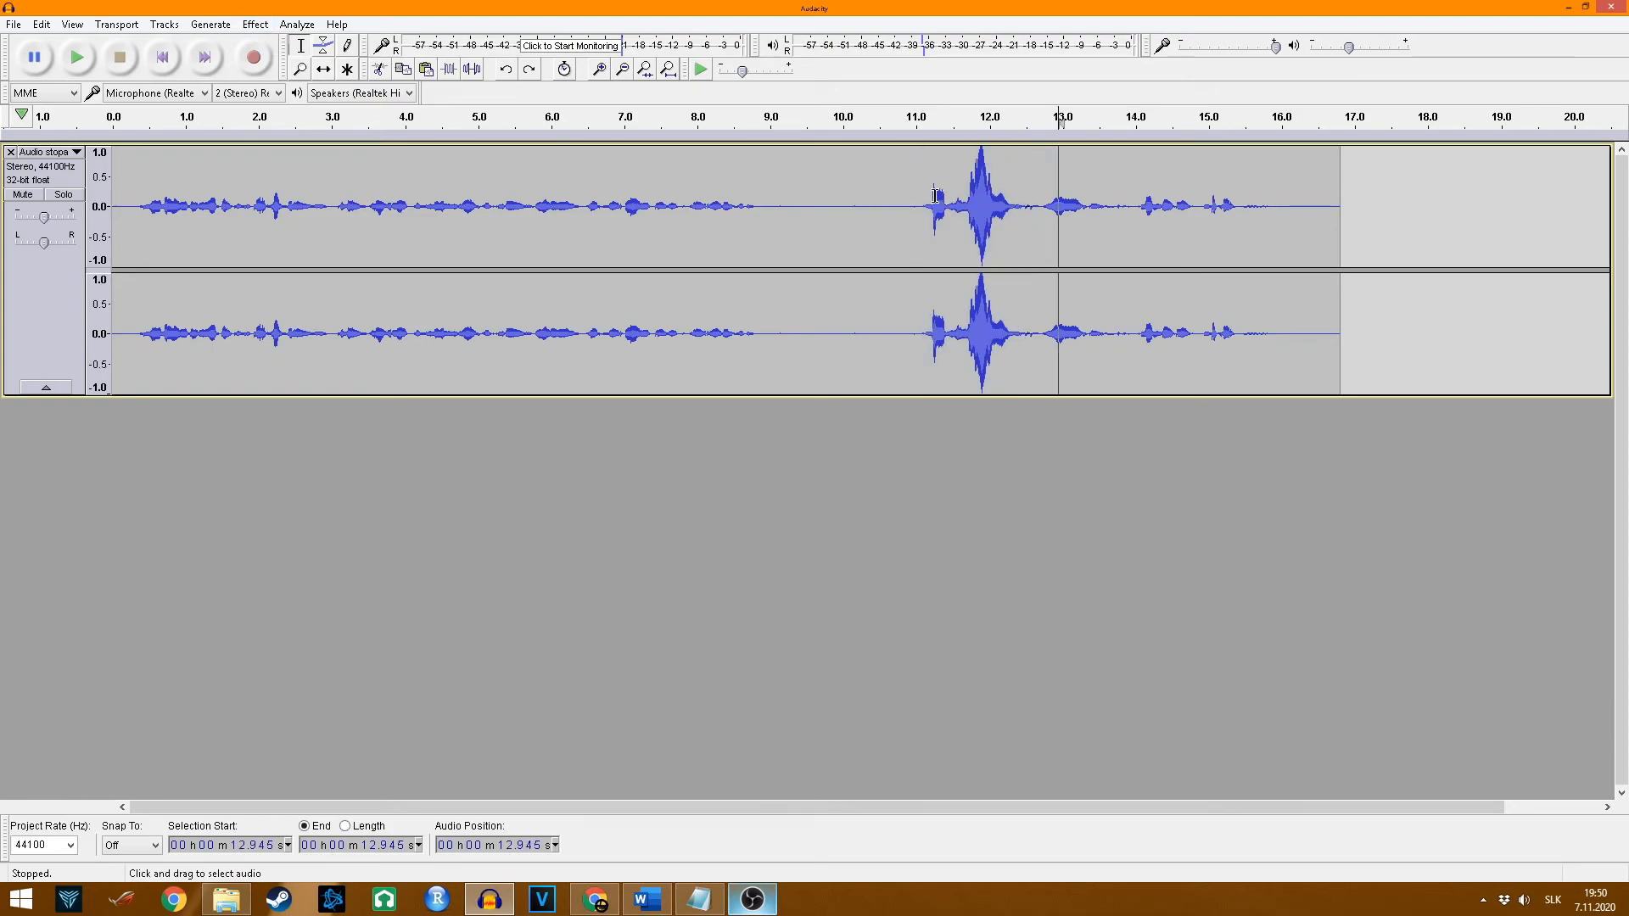